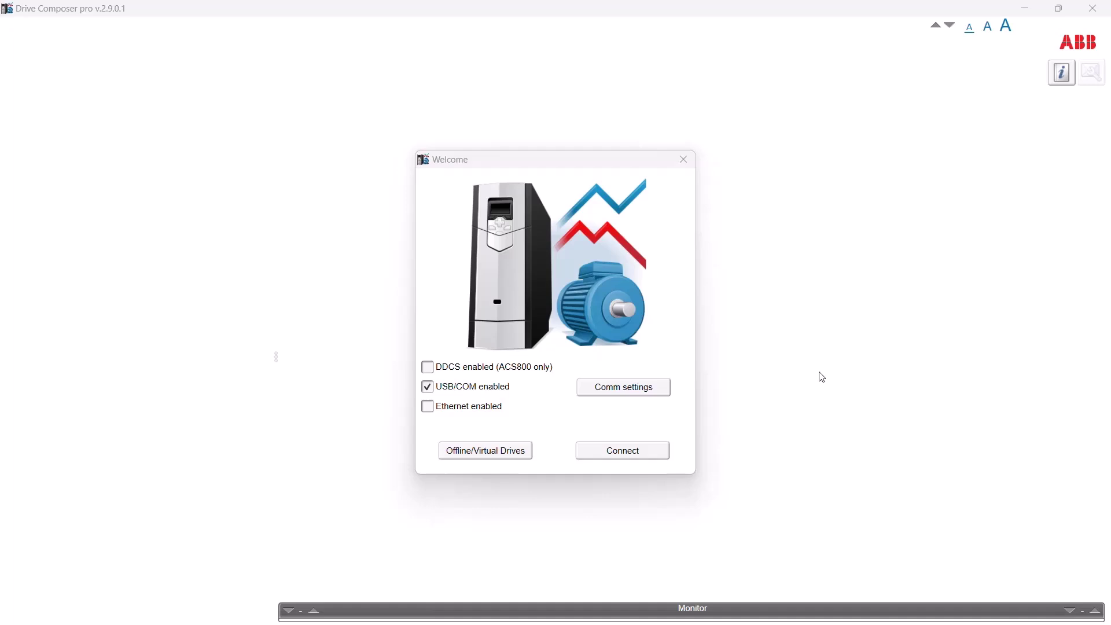
# Connect to the drive over USB/COM and open the event logger for the ACH580 drive
pyautogui.click(636, 454)
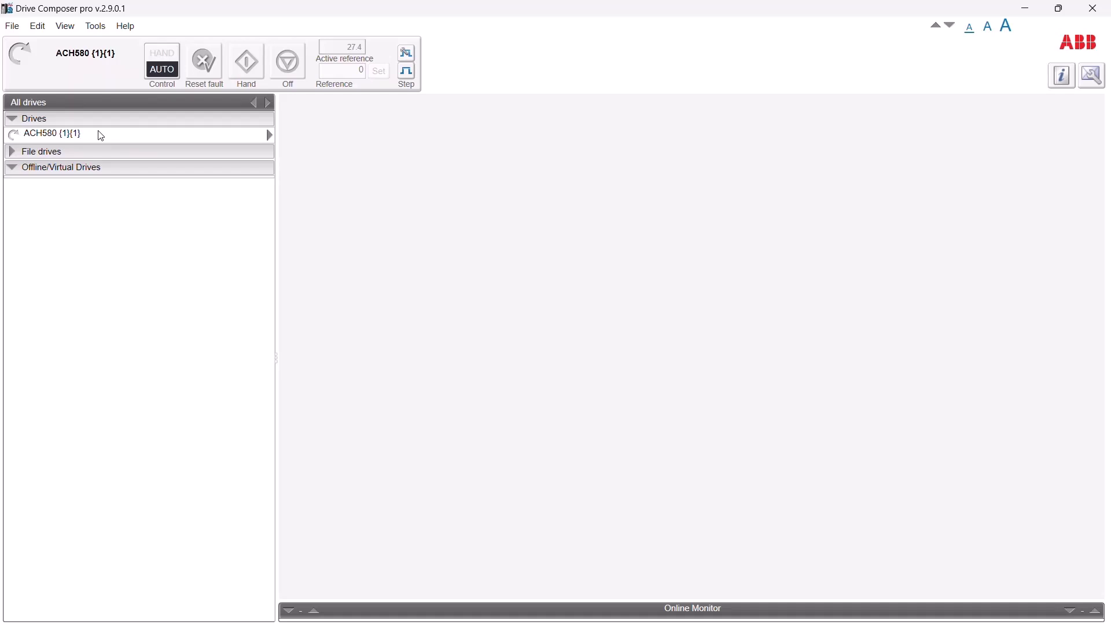
pyautogui.rightClick(82, 141)
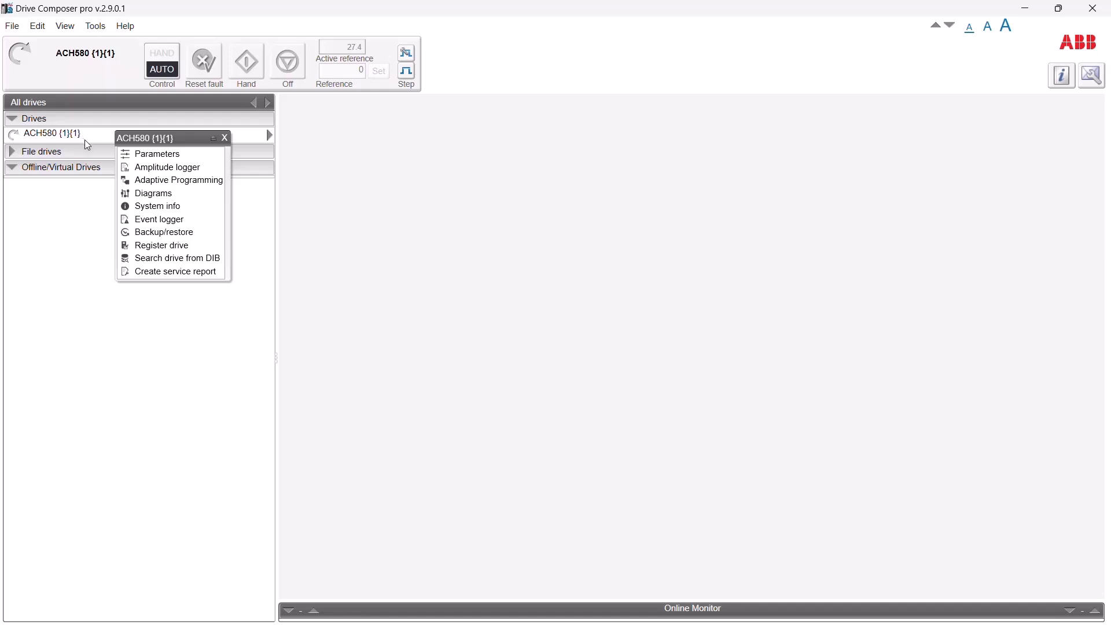
pyautogui.click(157, 220)
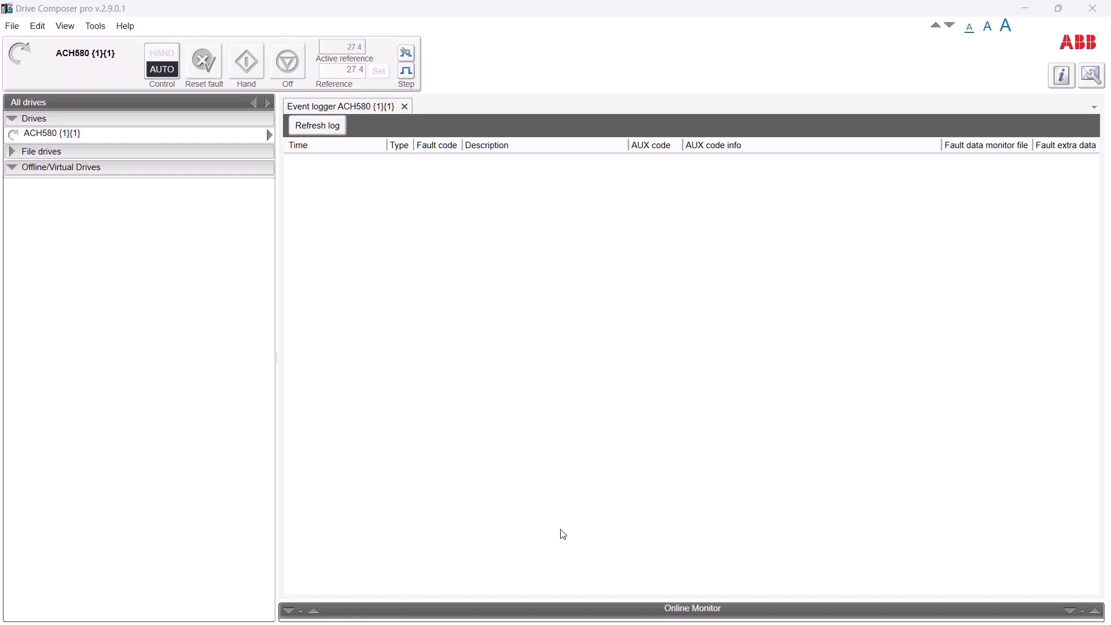
# Take local control of the drive, switch it to Off mode and refresh the event log
pyautogui.click(164, 62)
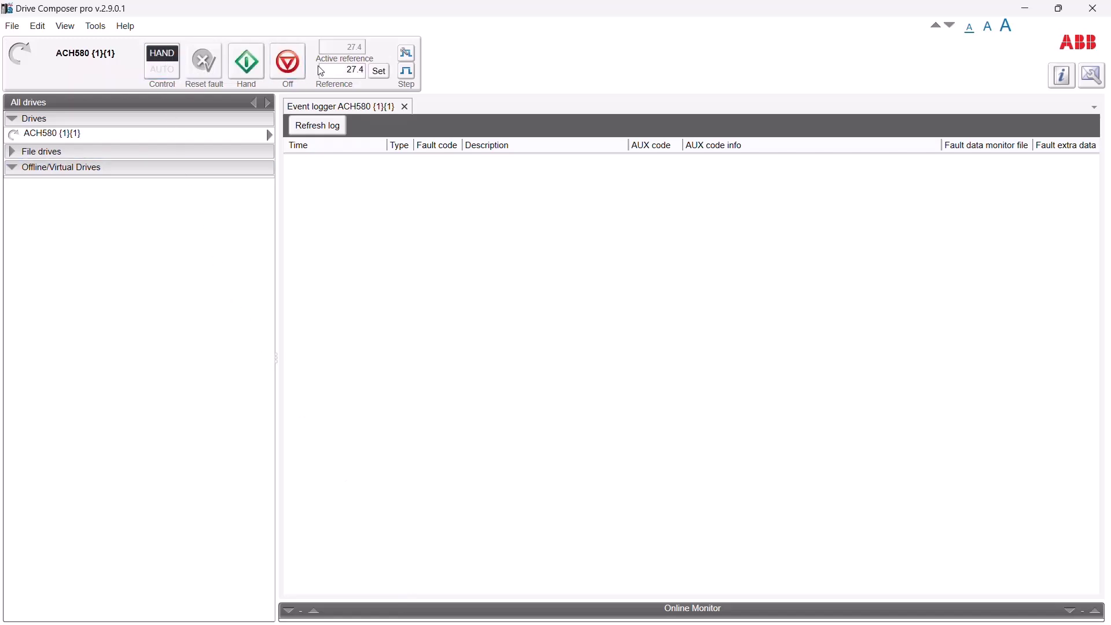
pyautogui.click(295, 61)
pyautogui.click(320, 126)
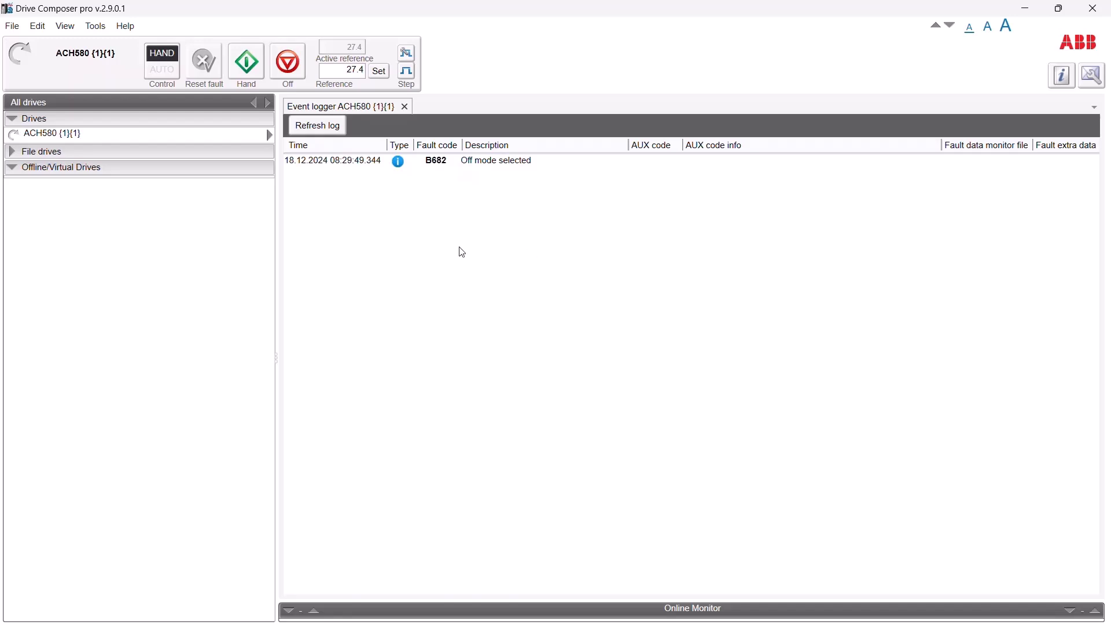
# Start the drive in Hand mode and stop it with Off, refreshing the event log after each change
pyautogui.click(248, 69)
pyautogui.click(312, 130)
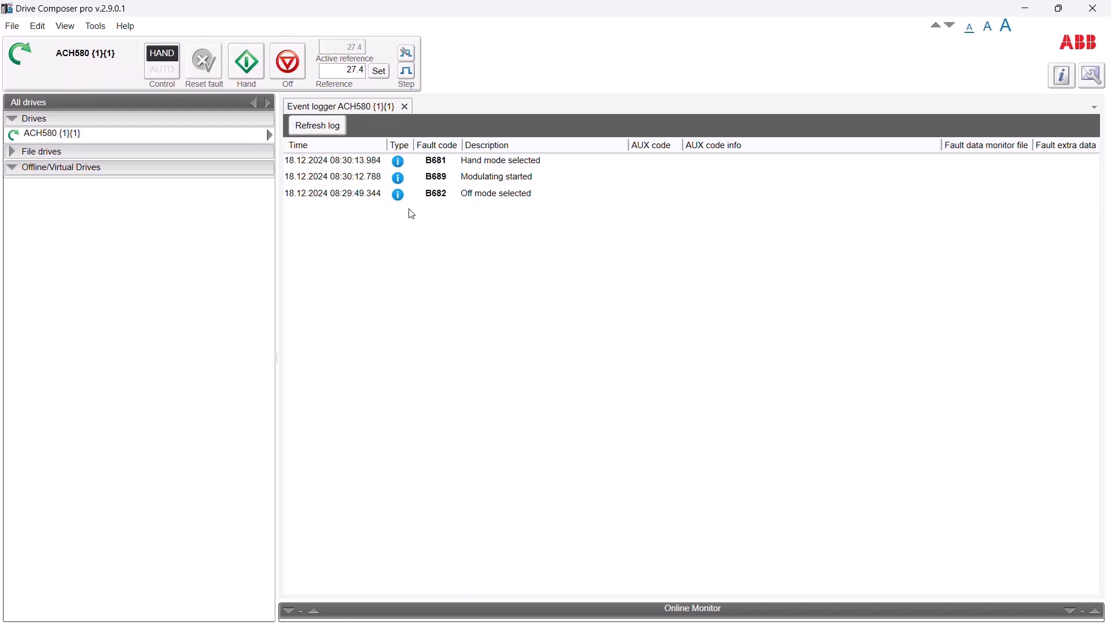
pyautogui.click(294, 71)
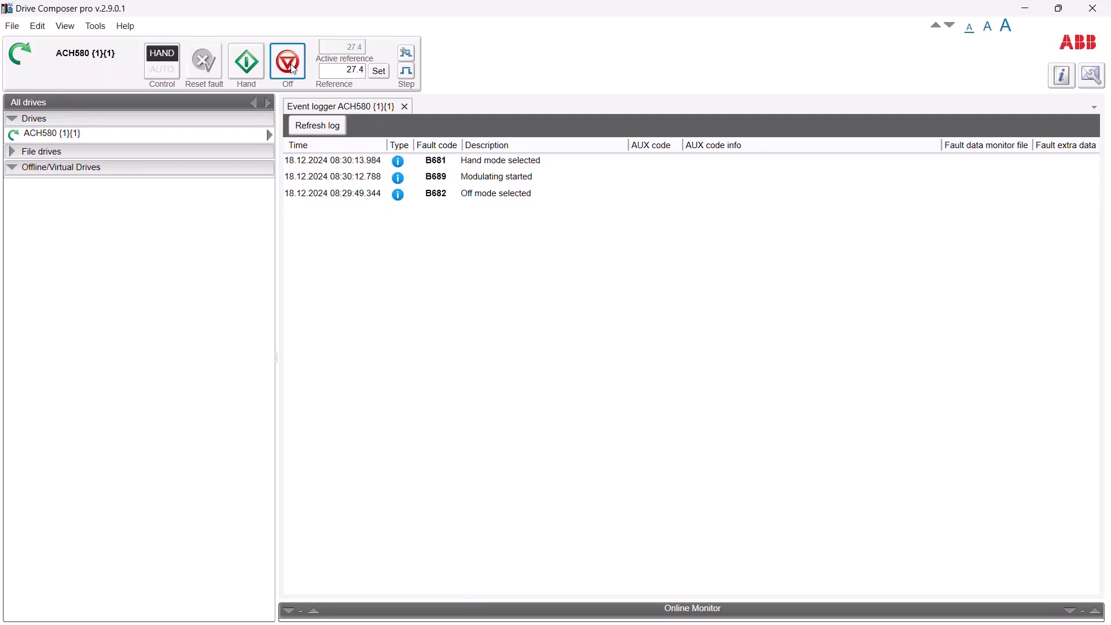
pyautogui.click(325, 127)
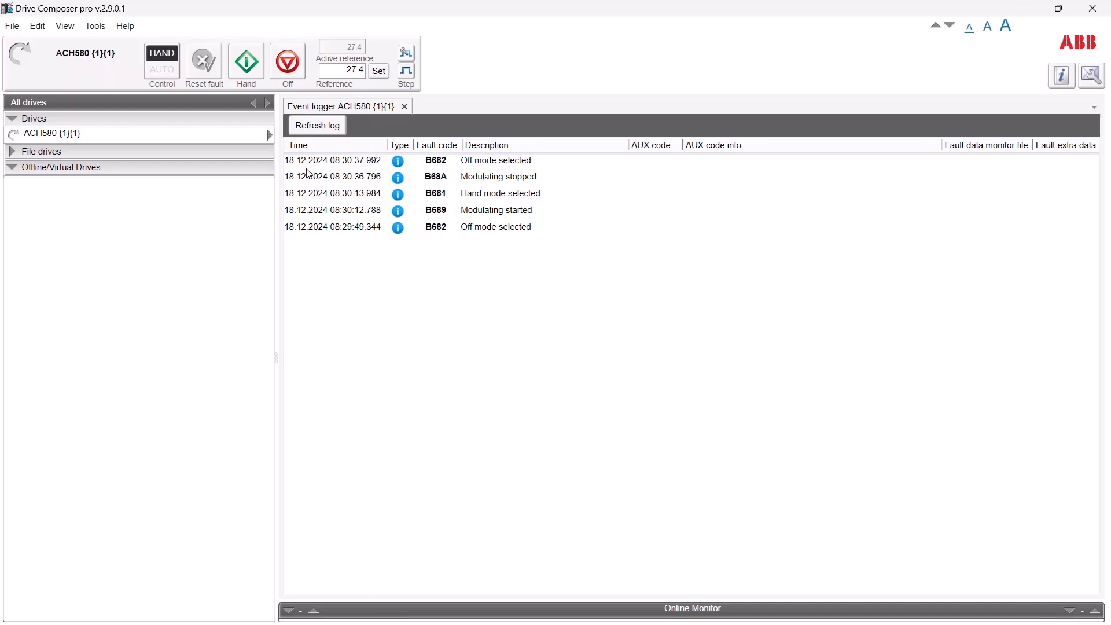
# Return the drive to Auto control, refresh the event log and select the newest Modulating started entry
pyautogui.click(163, 69)
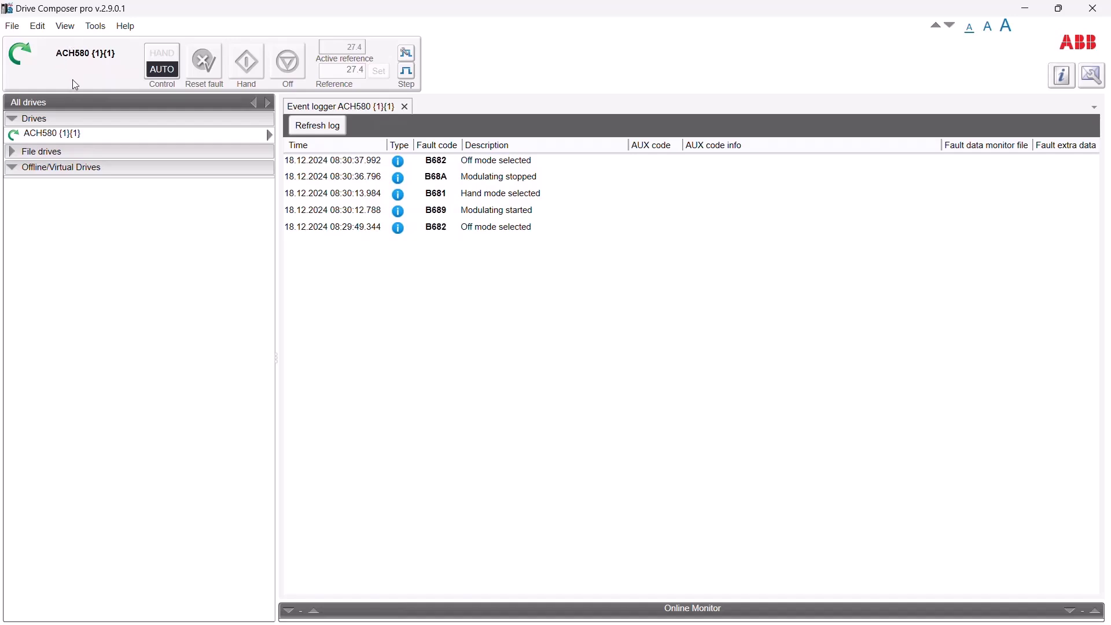
pyautogui.click(321, 125)
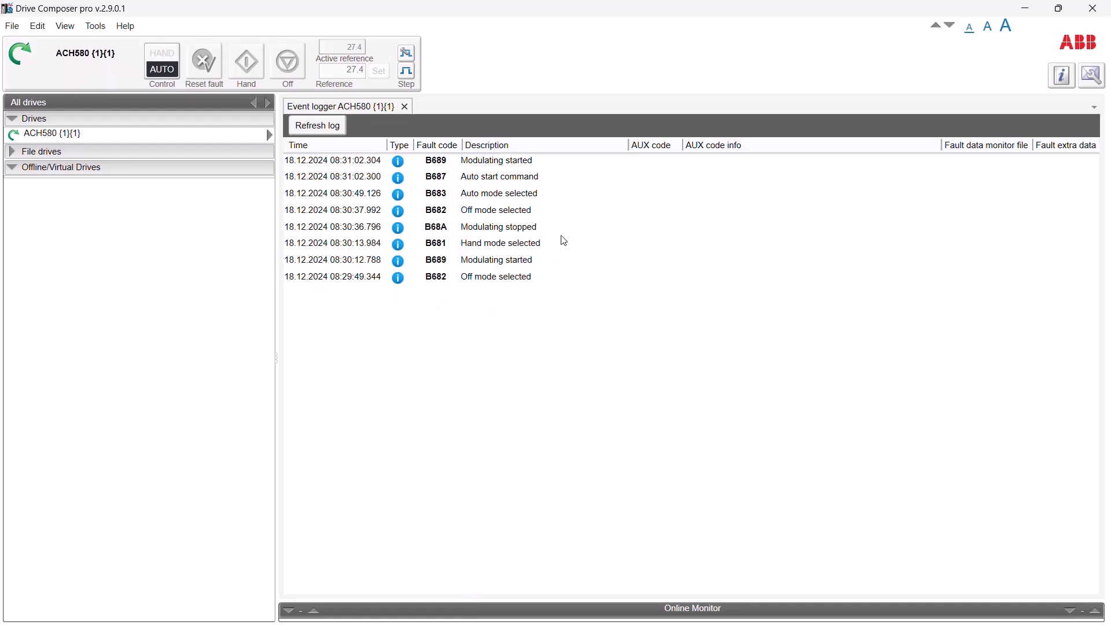
pyautogui.click(528, 166)
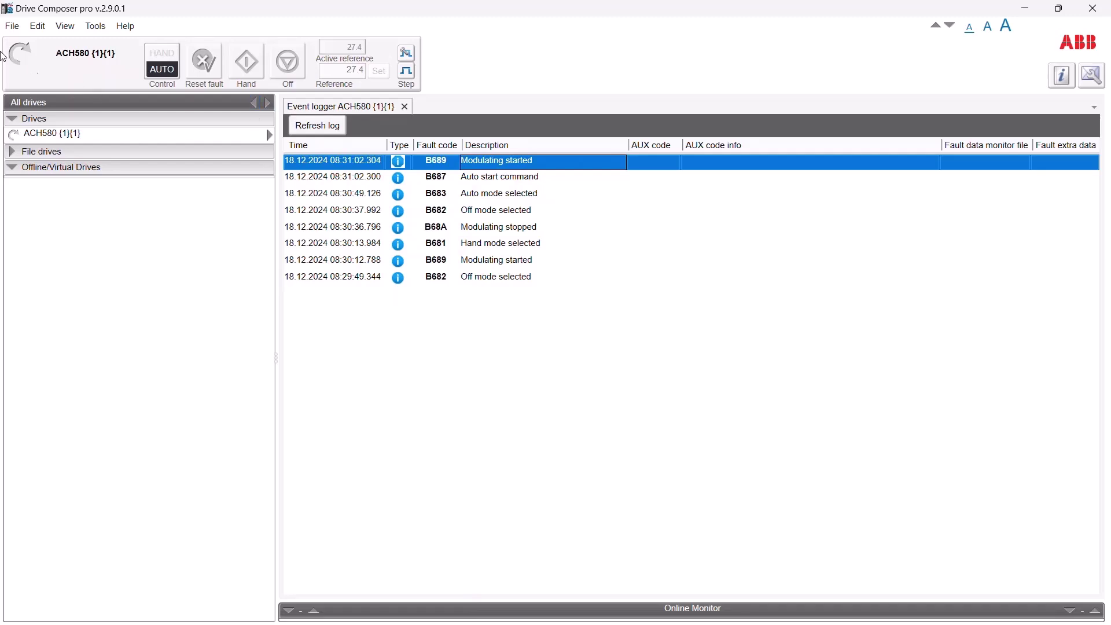
# Refresh the event log after each auto start or stop, start interlock and signal supervision change
pyautogui.click(332, 131)
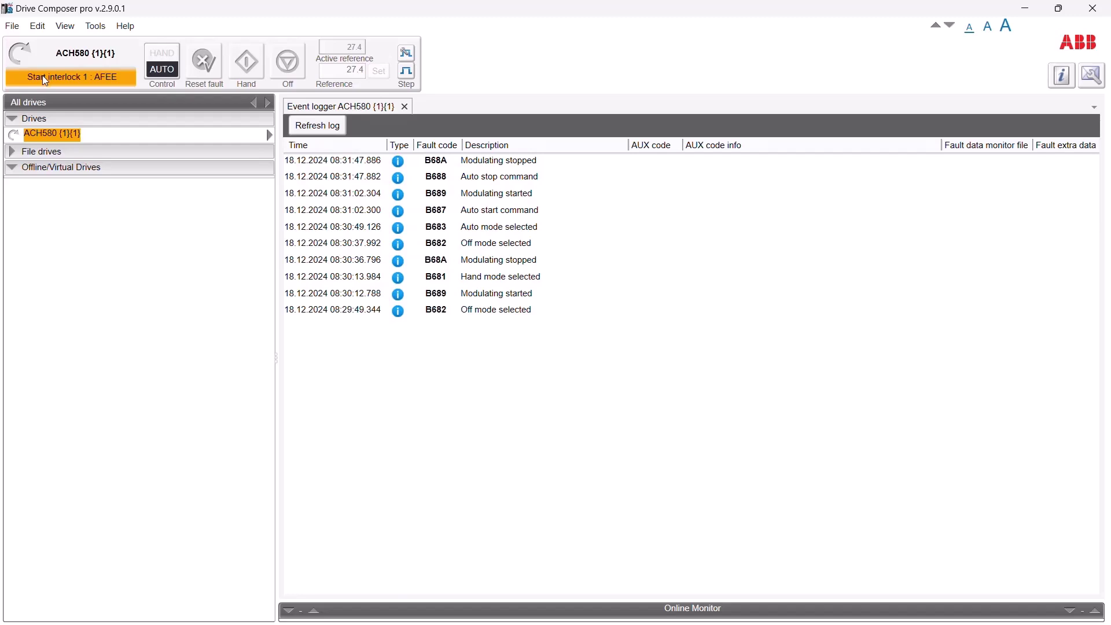
pyautogui.click(318, 126)
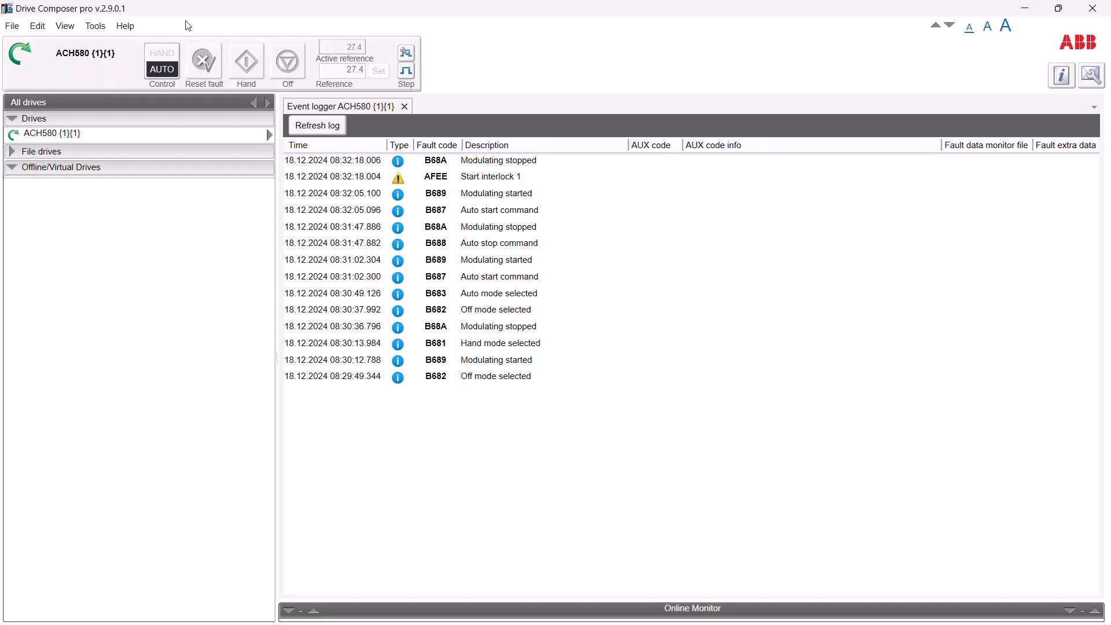
pyautogui.click(336, 128)
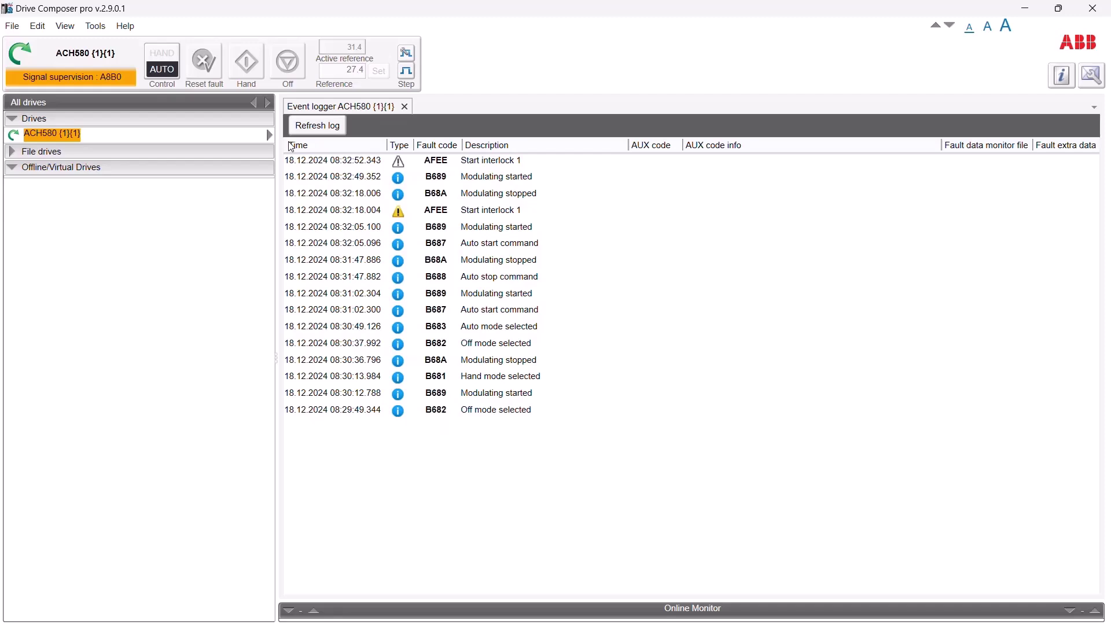
pyautogui.click(328, 124)
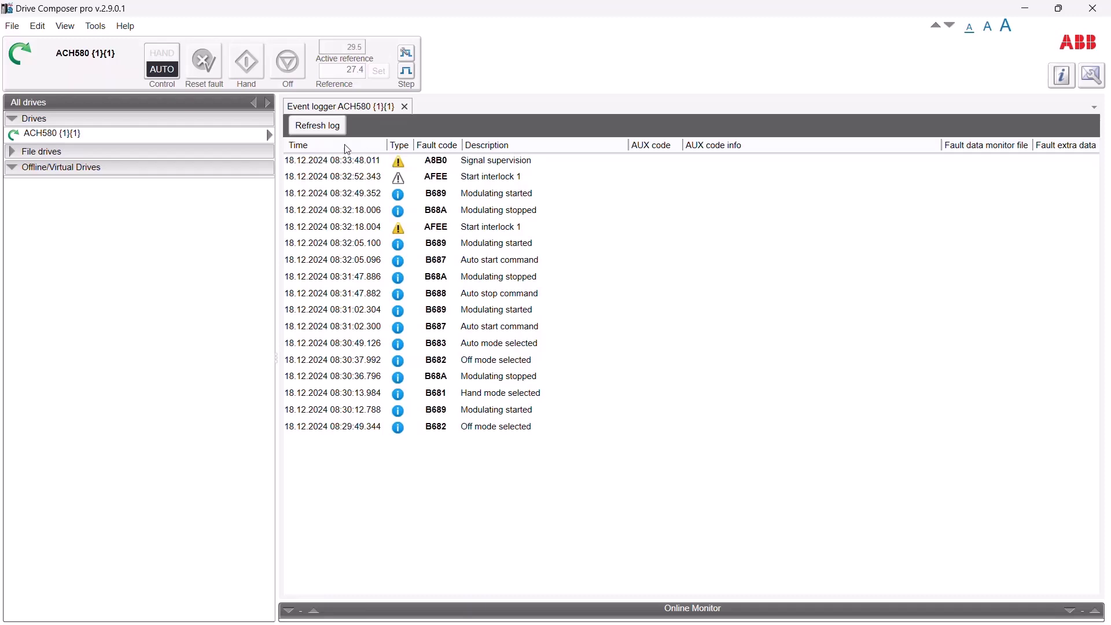
pyautogui.click(312, 128)
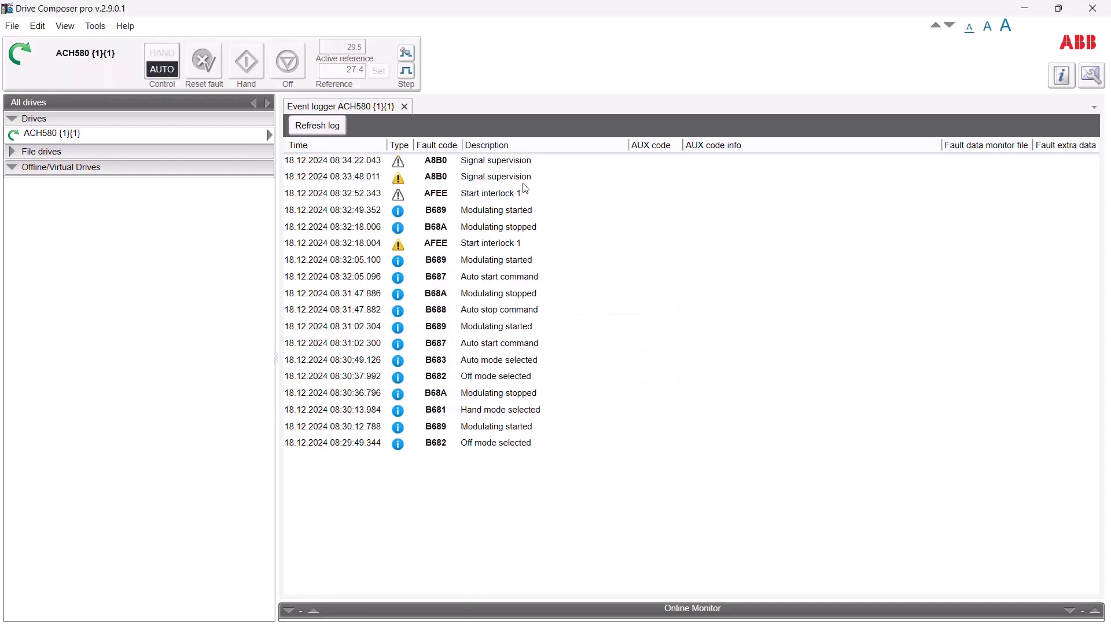
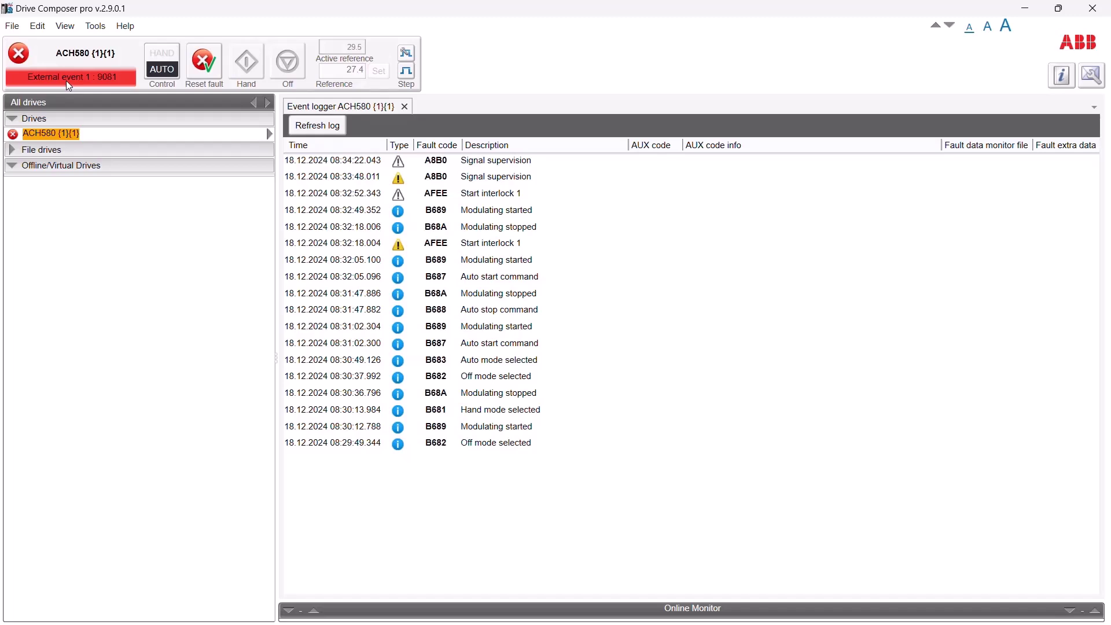
# Refresh the event log for the External event 1 fault and look up parameters 05.81 to 05.89 in the ACH580 manual in Acrobat
pyautogui.click(334, 131)
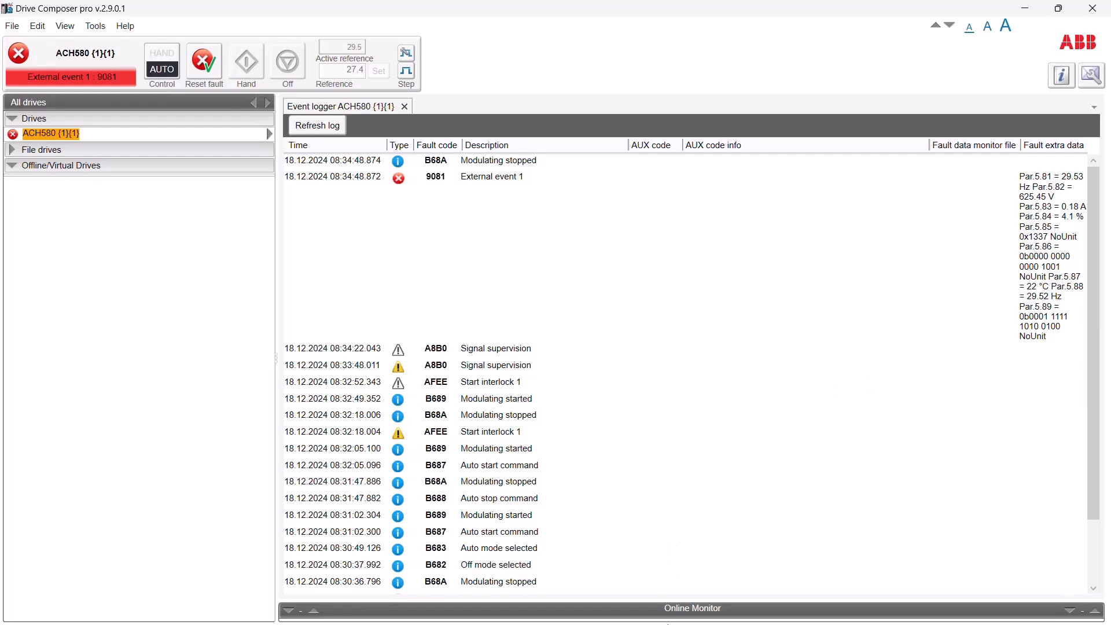
pyautogui.click(1027, 8)
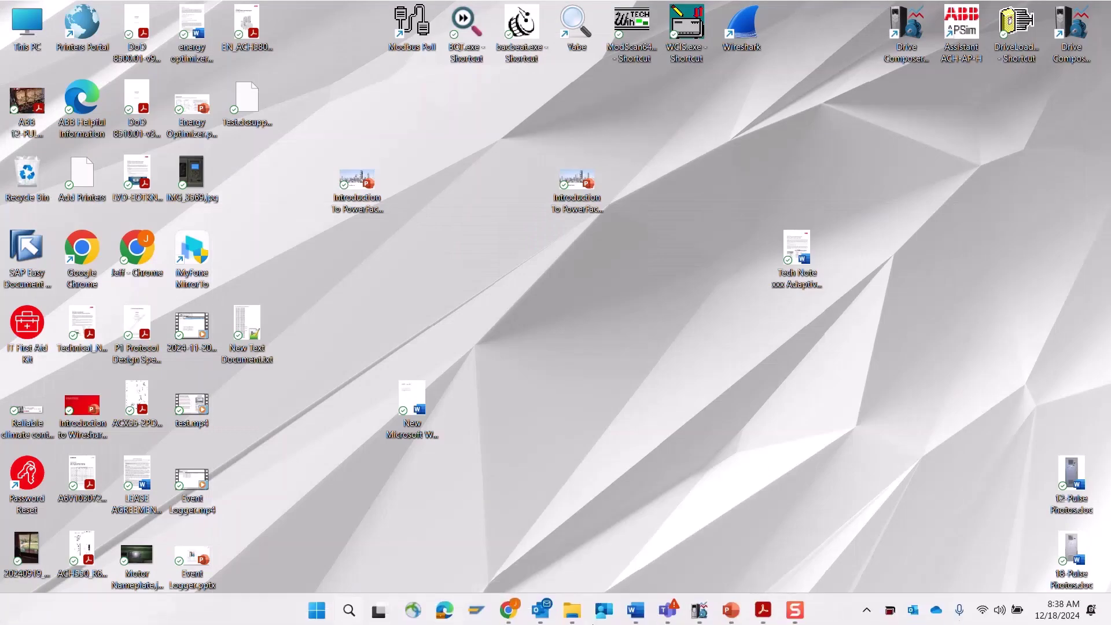
pyautogui.click(761, 614)
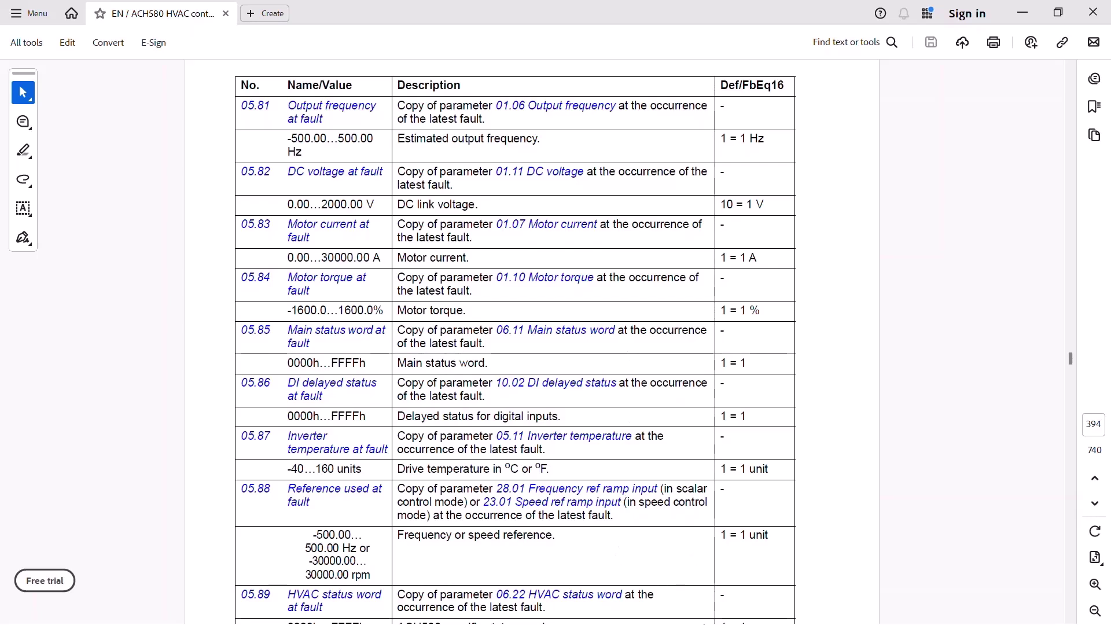
pyautogui.click(1030, 15)
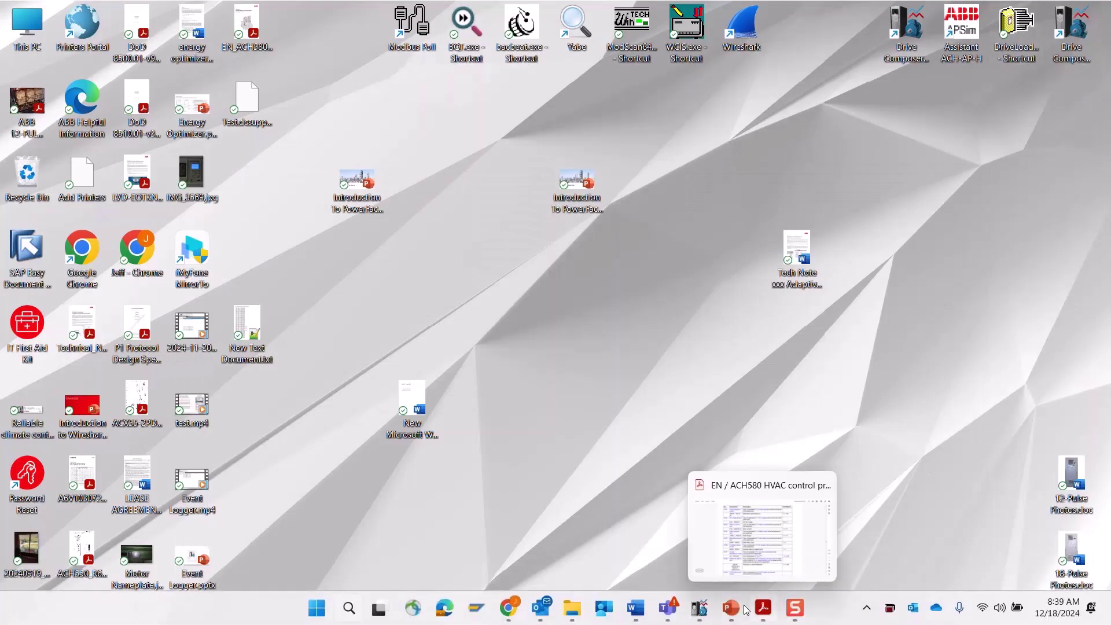
# Switch back to Drive Composer, reset the External event 1 fault and refresh the event log
pyautogui.click(699, 607)
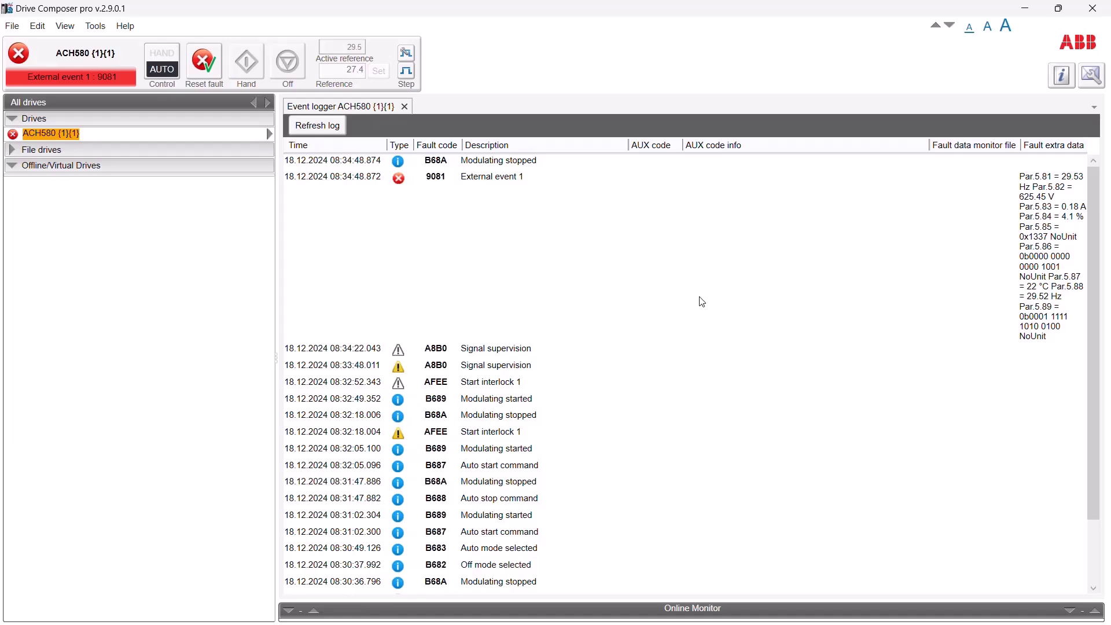
pyautogui.click(210, 65)
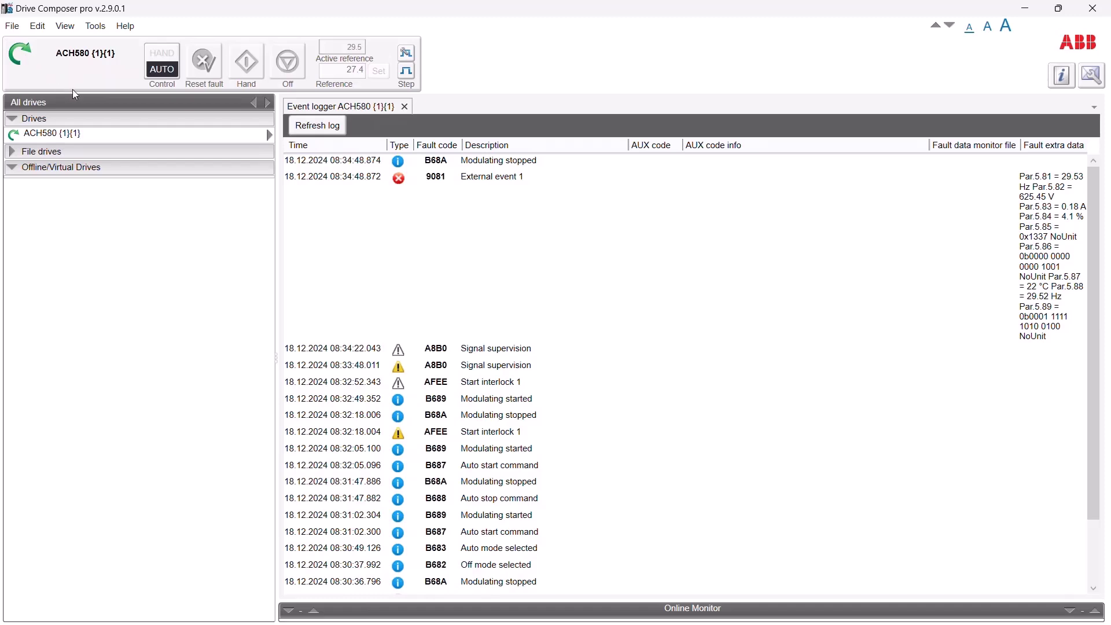
pyautogui.click(321, 125)
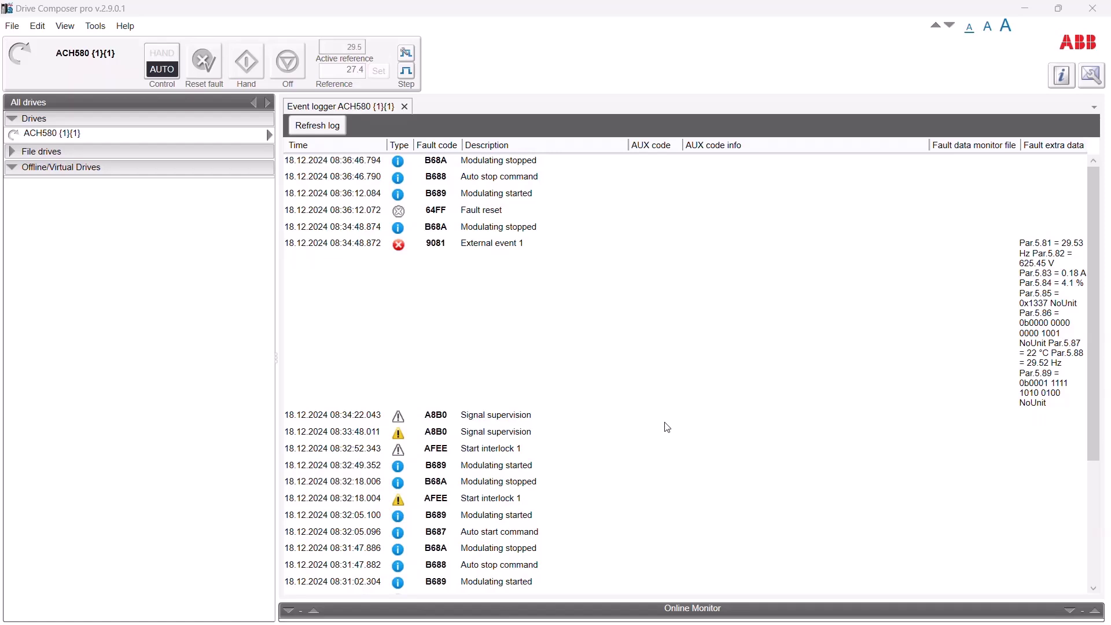
# Create a support package and save it to the Desktop as Test.dcsupport, replacing the existing file
pyautogui.click(1096, 81)
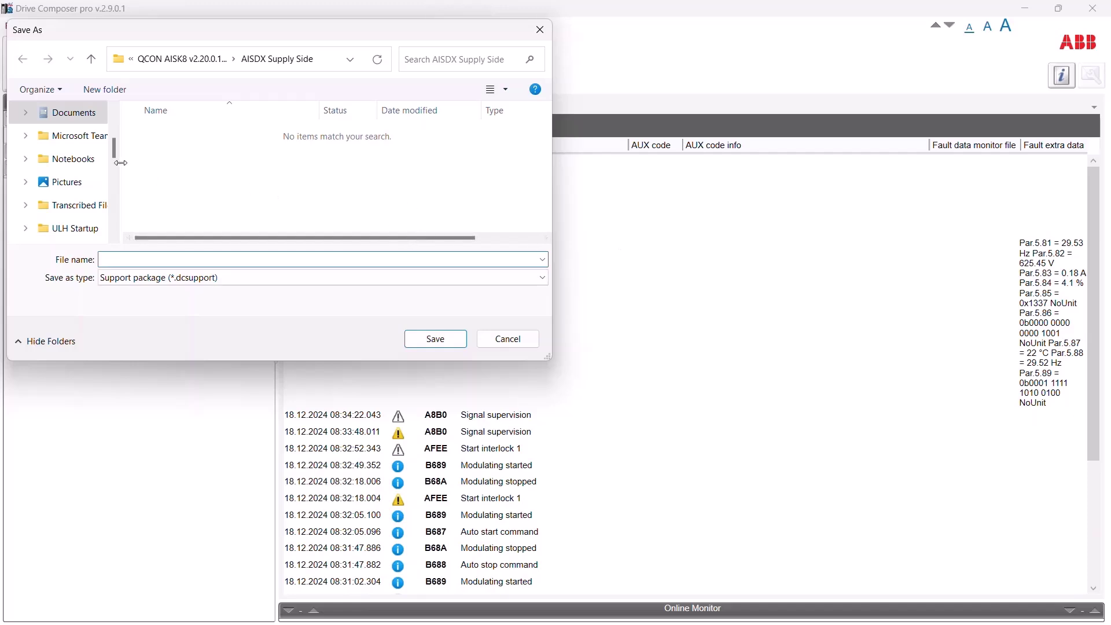
pyautogui.moveTo(112, 148); pyautogui.dragTo(107, 132)
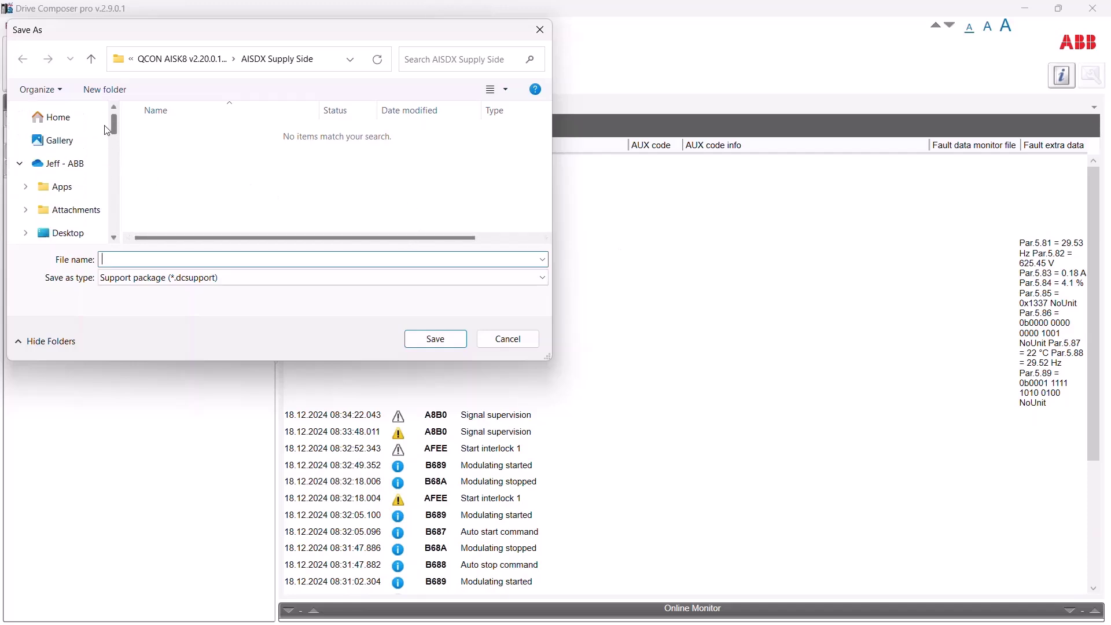
pyautogui.click(71, 208)
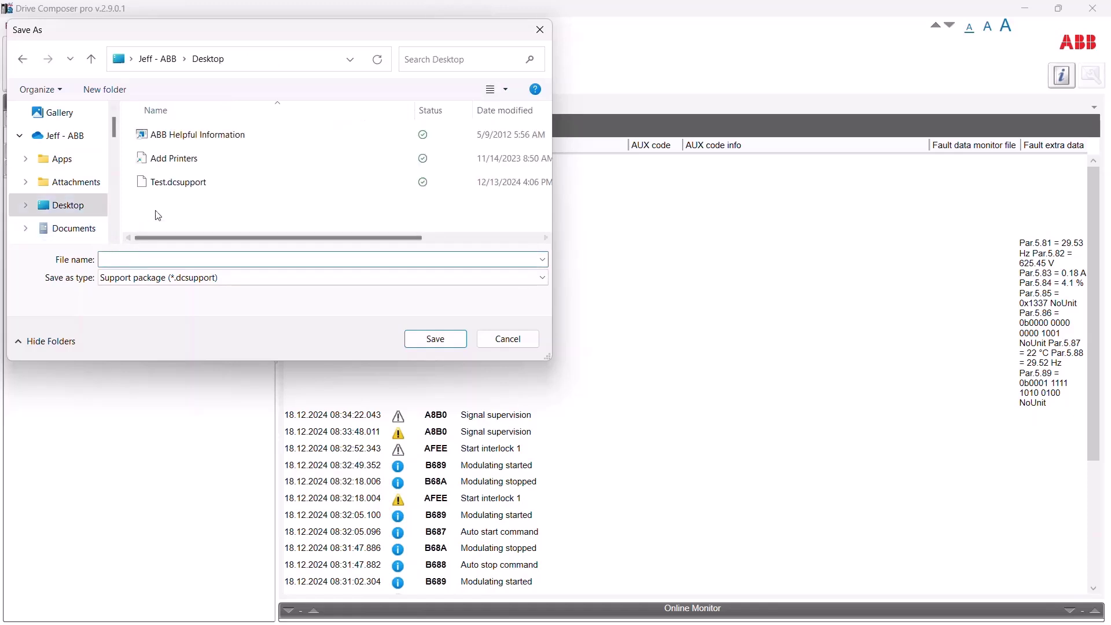
pyautogui.doubleClick(185, 191)
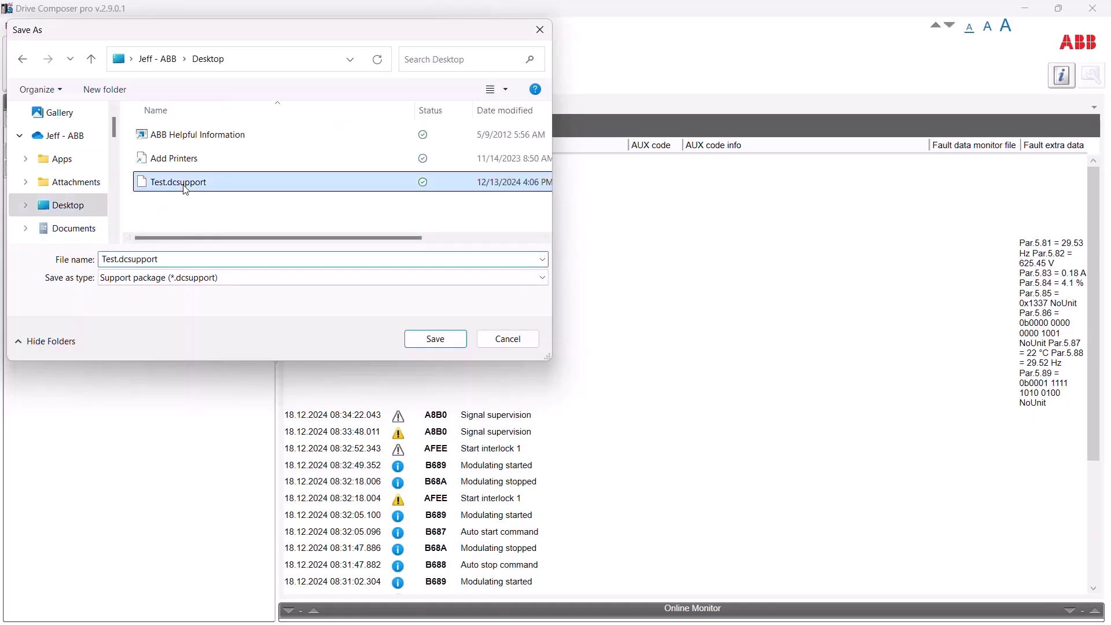
pyautogui.click(633, 383)
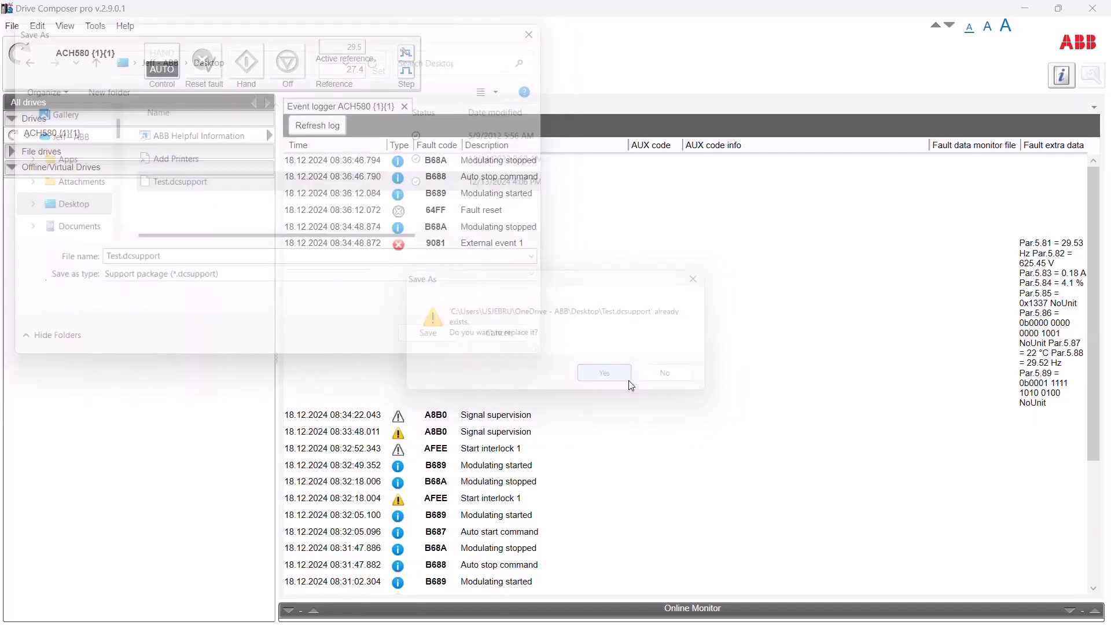
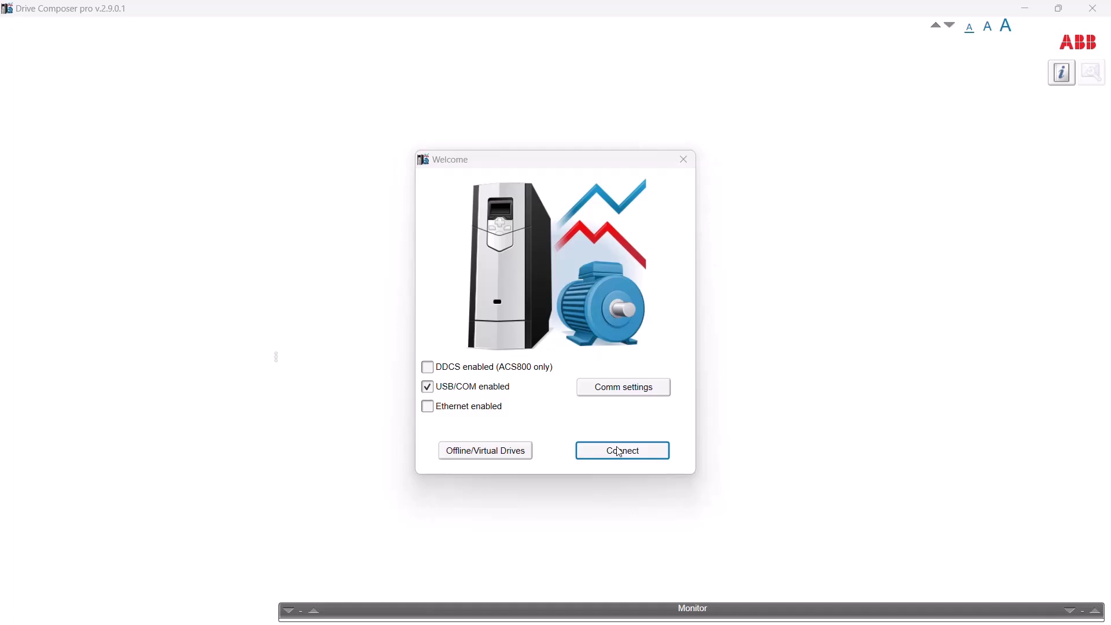
# Open the support package Test.dcsupport from the Desktop in offline mode and show its event logger
pyautogui.click(505, 451)
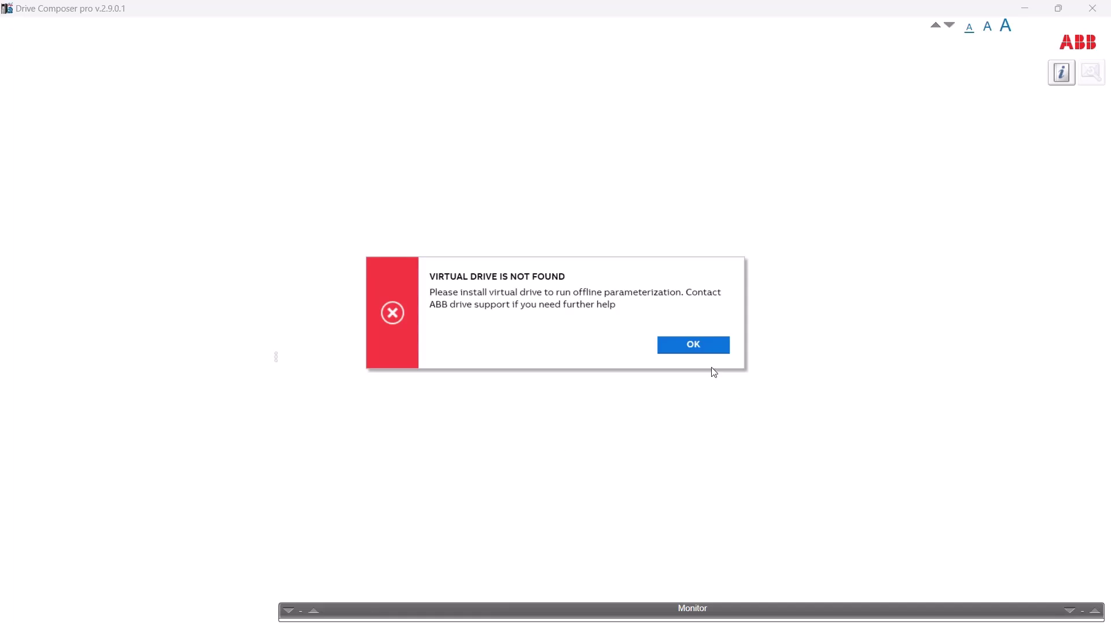
pyautogui.click(707, 347)
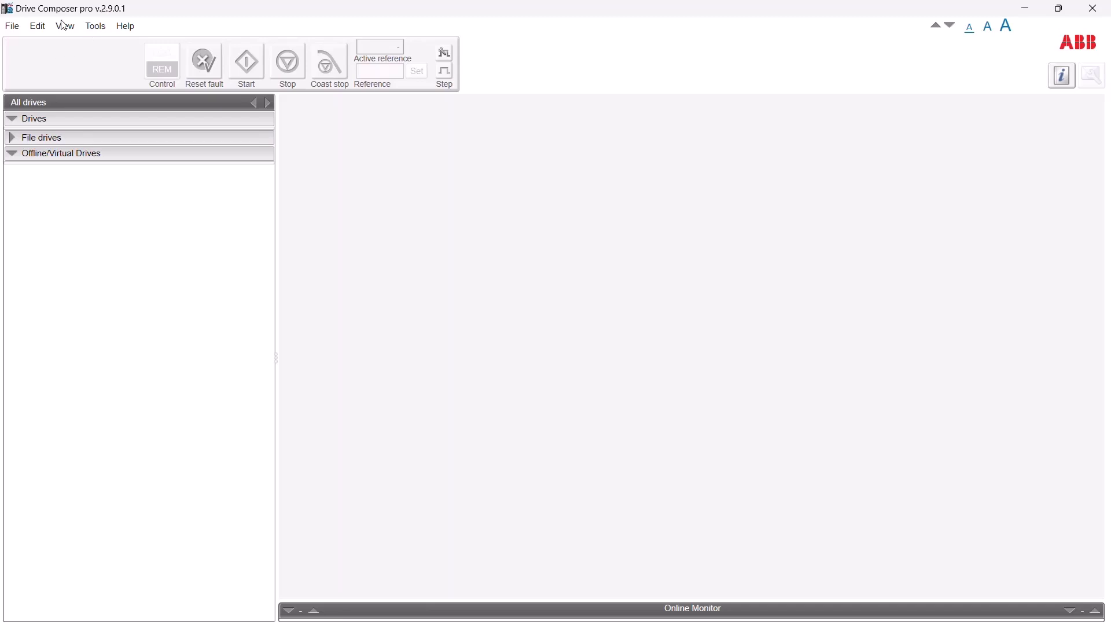
pyautogui.click(13, 27)
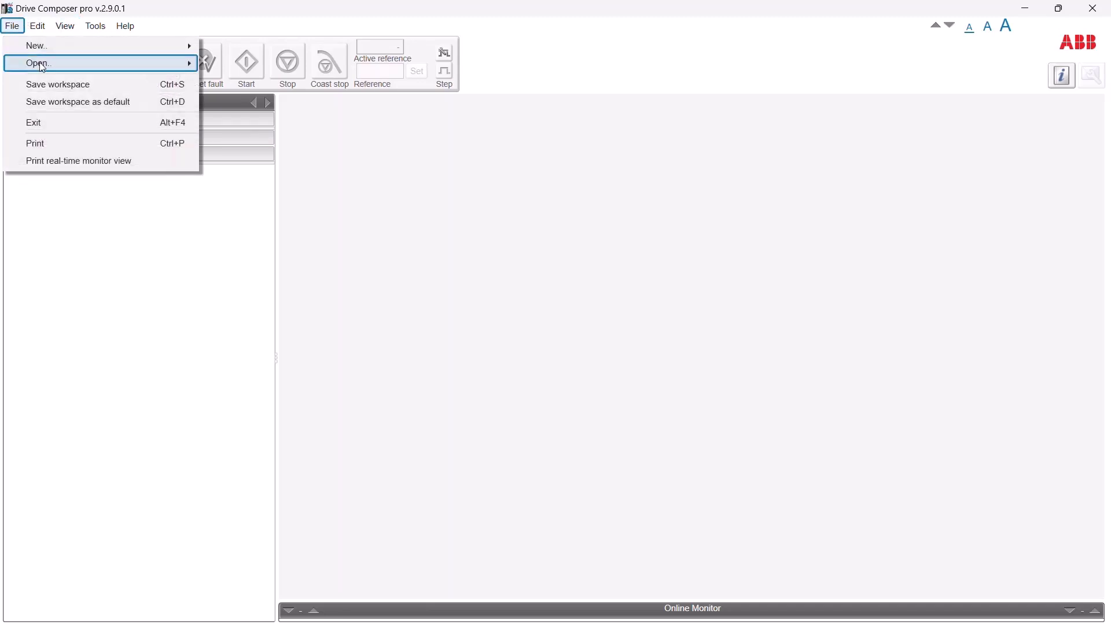
pyautogui.moveTo(55, 65)
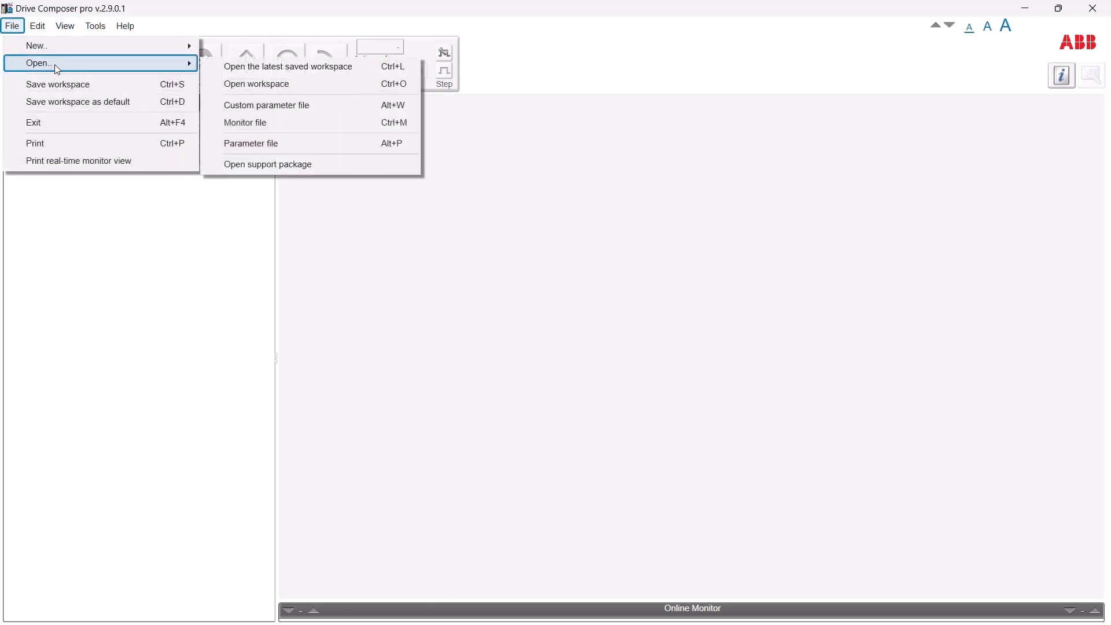
pyautogui.click(315, 170)
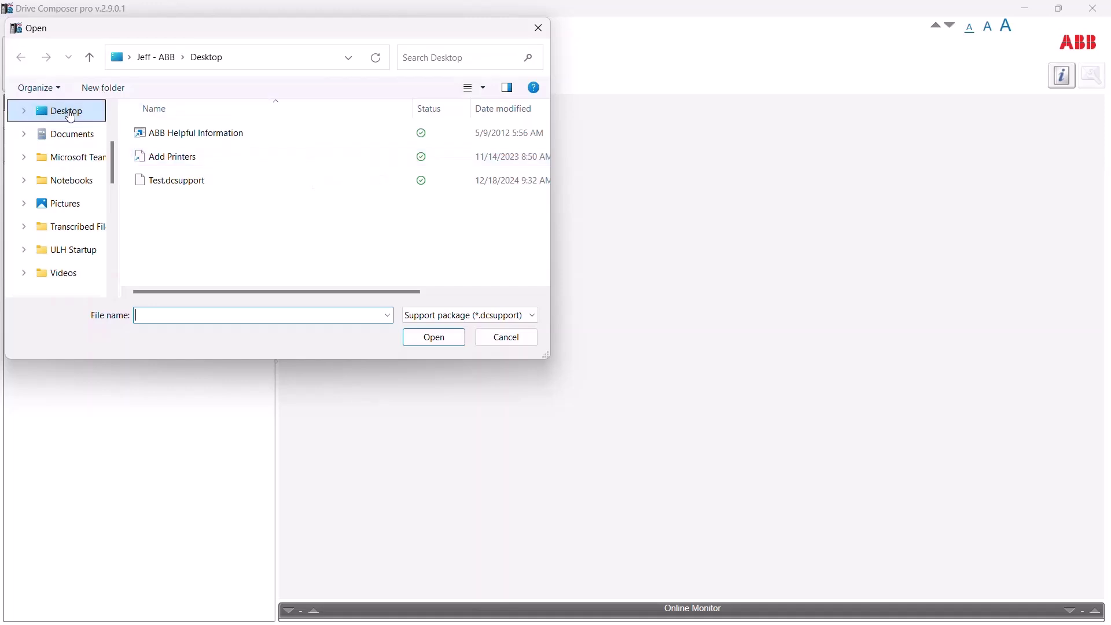
pyautogui.doubleClick(181, 181)
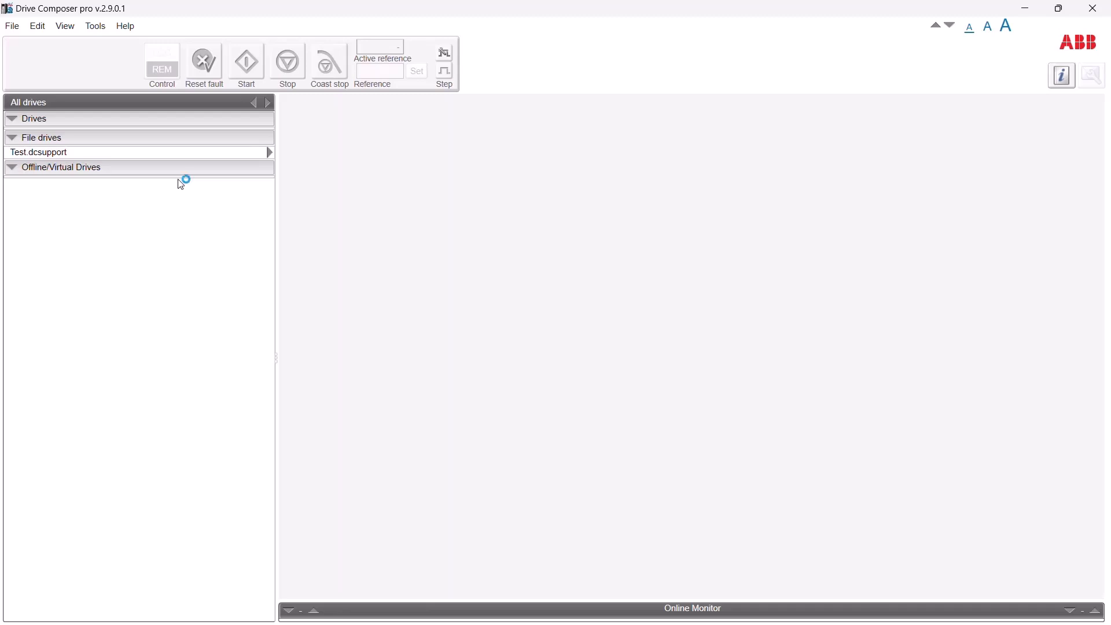
pyautogui.click(214, 151)
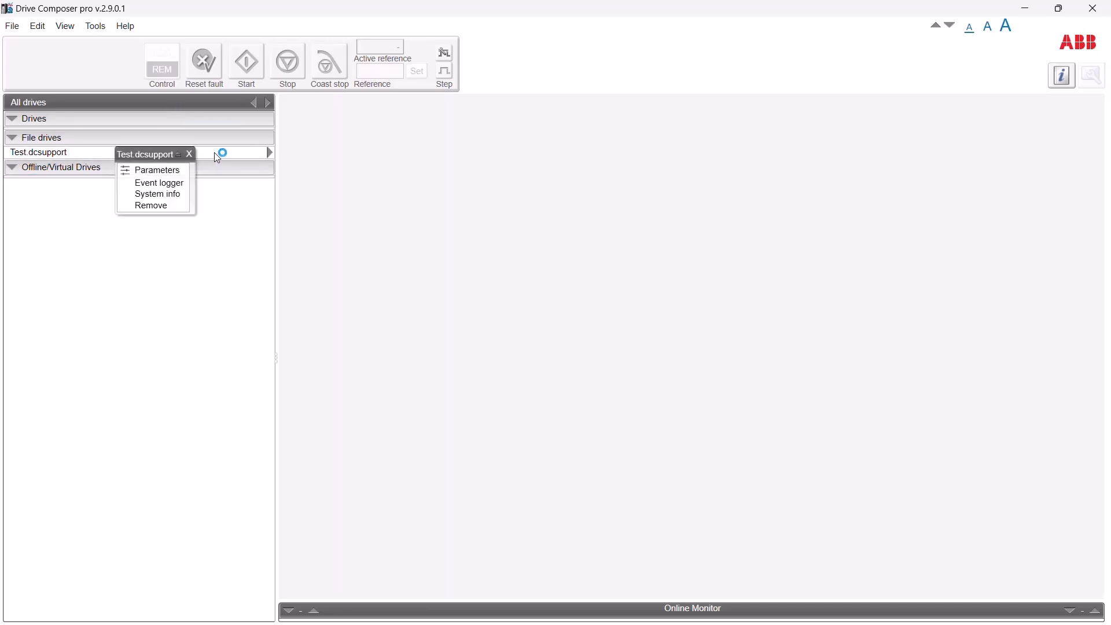
pyautogui.click(157, 187)
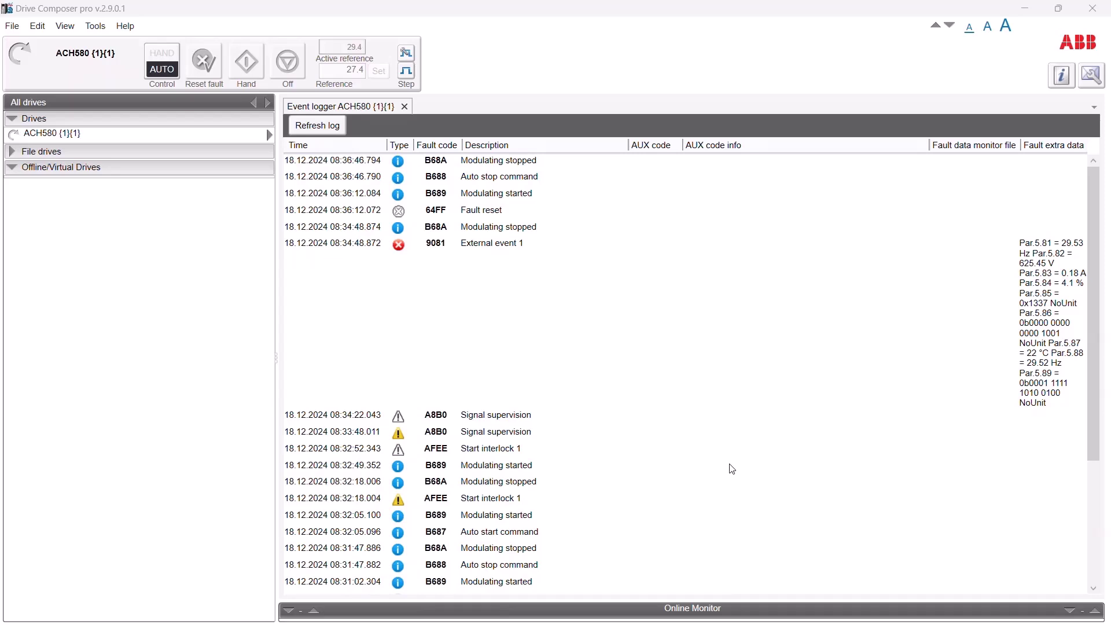
# Set the ACH580 drive's parameter 96.51 Clear fault and event logger to Reset, close the parameter list and refresh the event log
pyautogui.rightClick(133, 135)
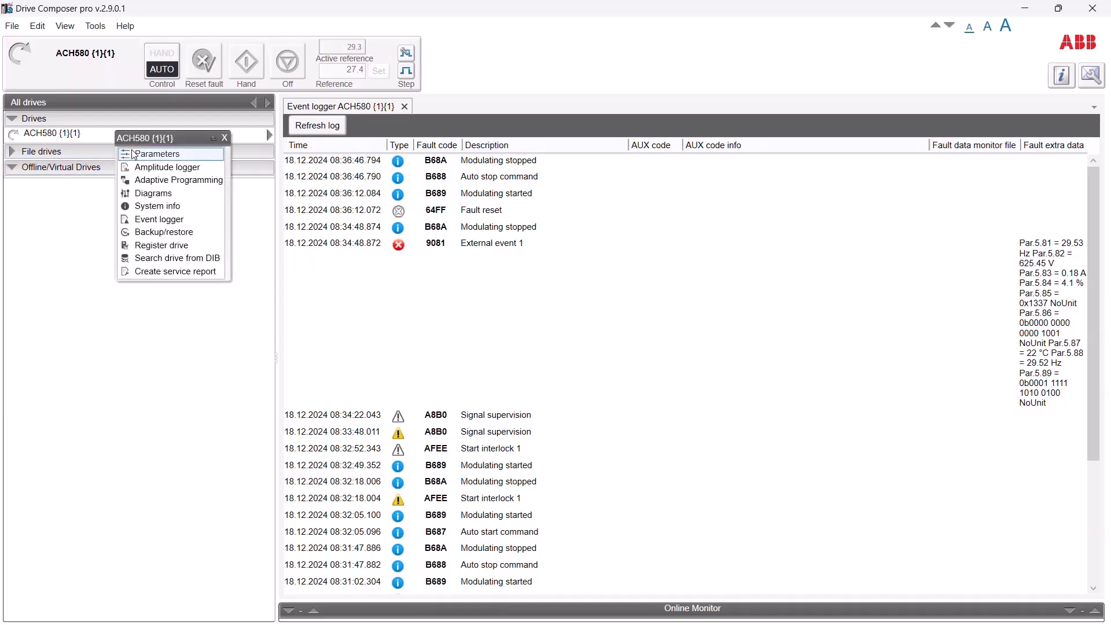
pyautogui.click(135, 155)
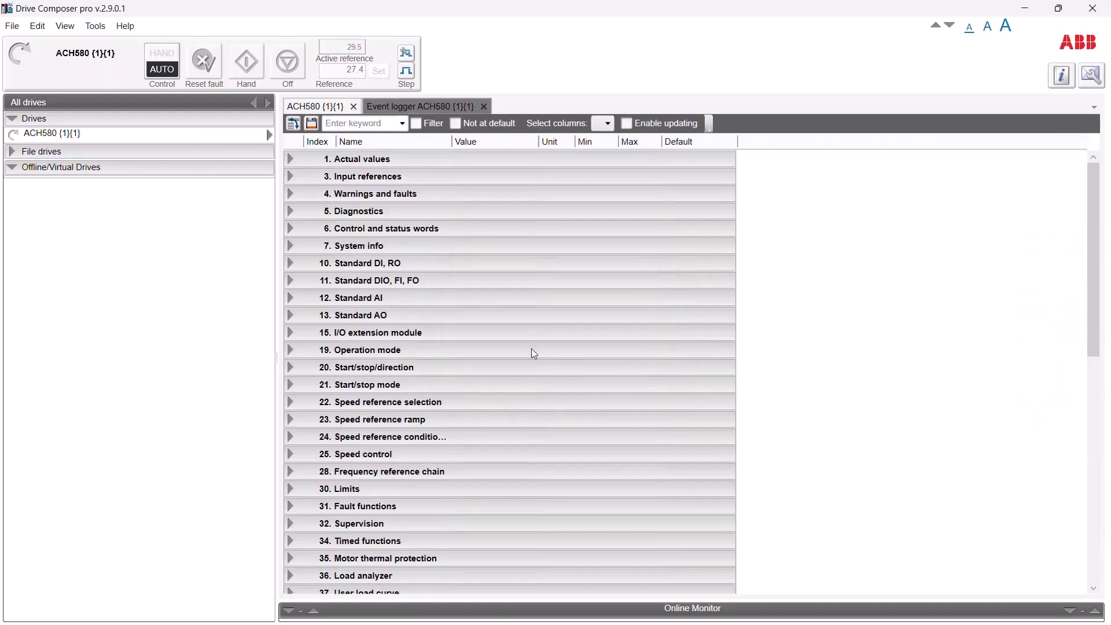
pyautogui.moveTo(1097, 253); pyautogui.dragTo(1098, 479)
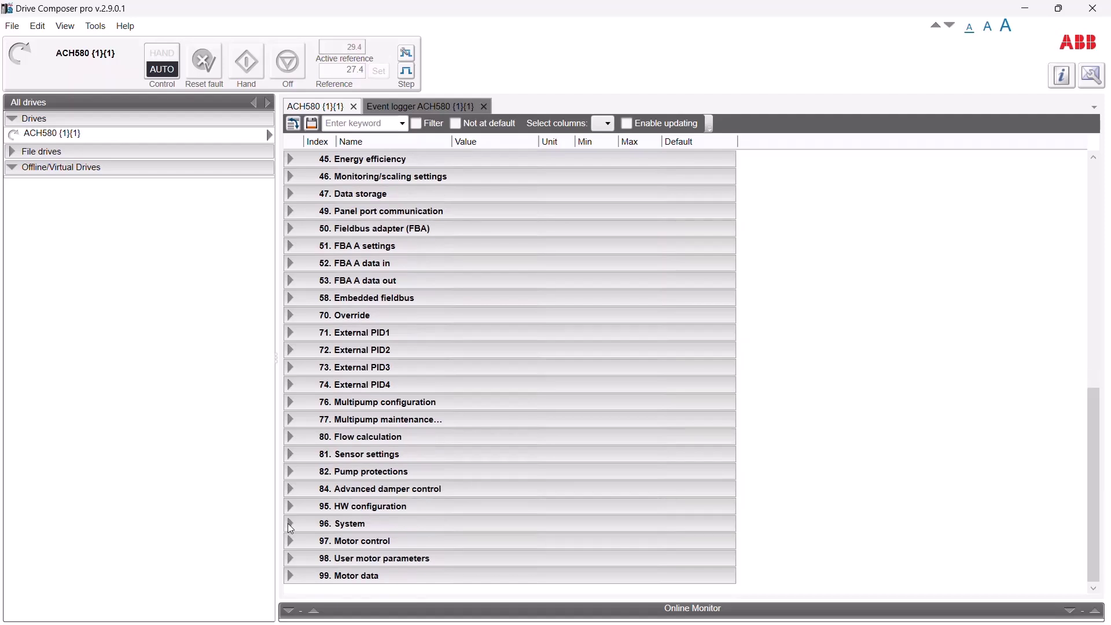
pyautogui.click(289, 523)
pyautogui.moveTo(1096, 365); pyautogui.dragTo(1049, 481)
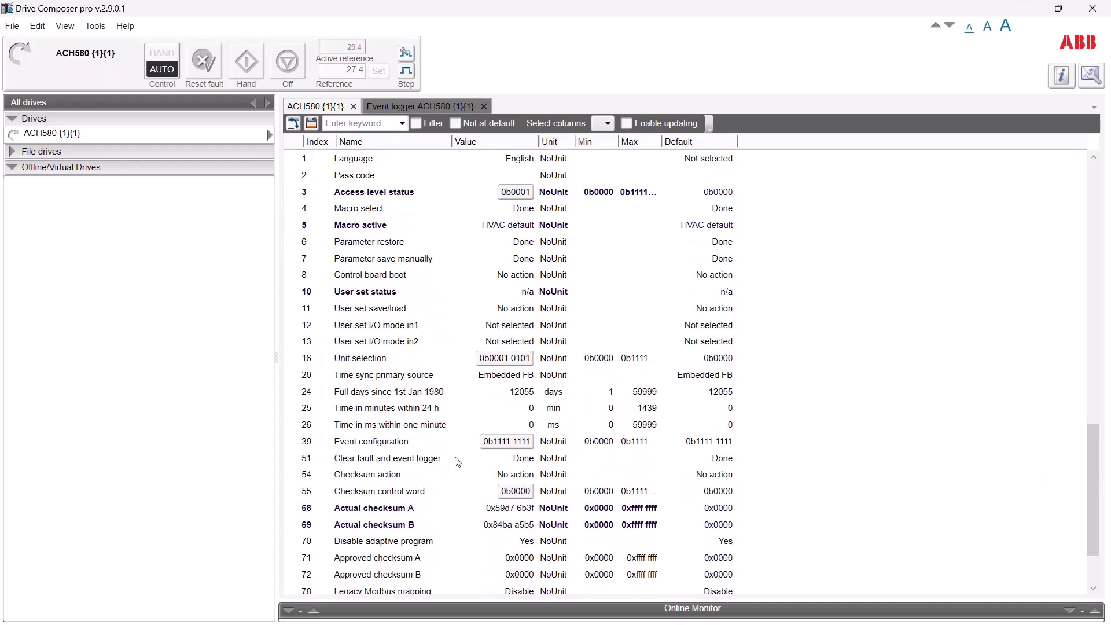
pyautogui.click(528, 460)
pyautogui.click(530, 462)
pyautogui.click(527, 460)
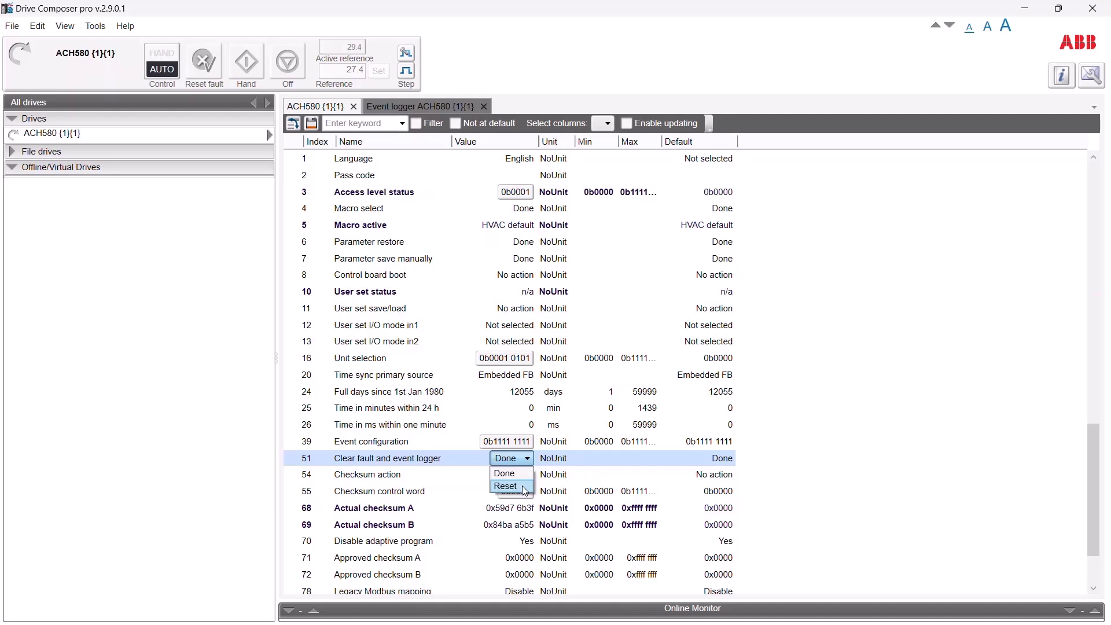
pyautogui.click(507, 487)
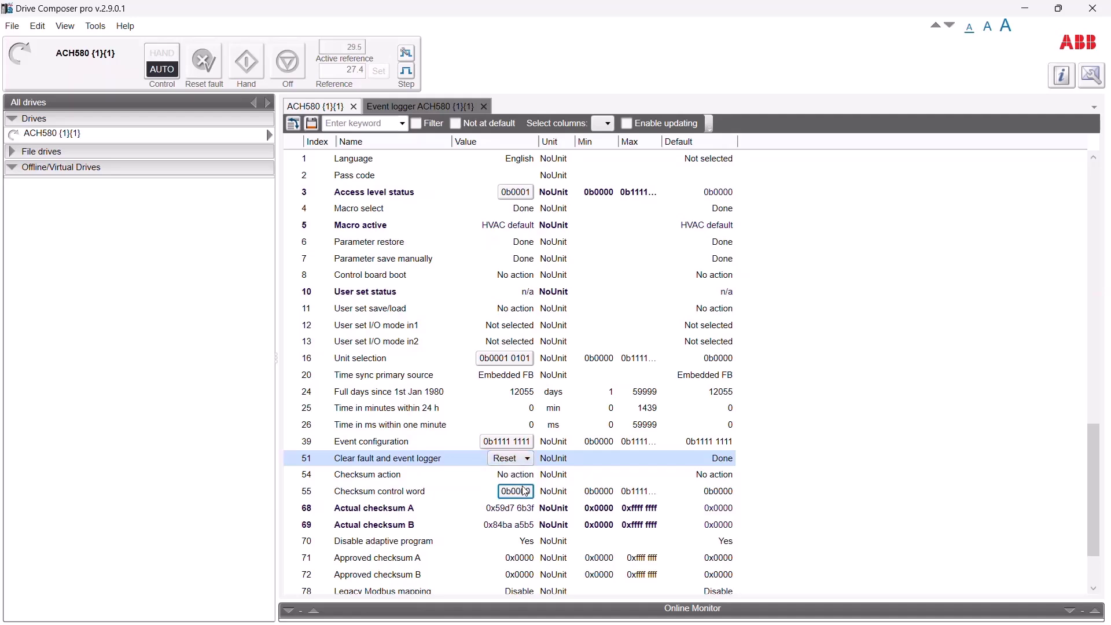
pyautogui.click(353, 106)
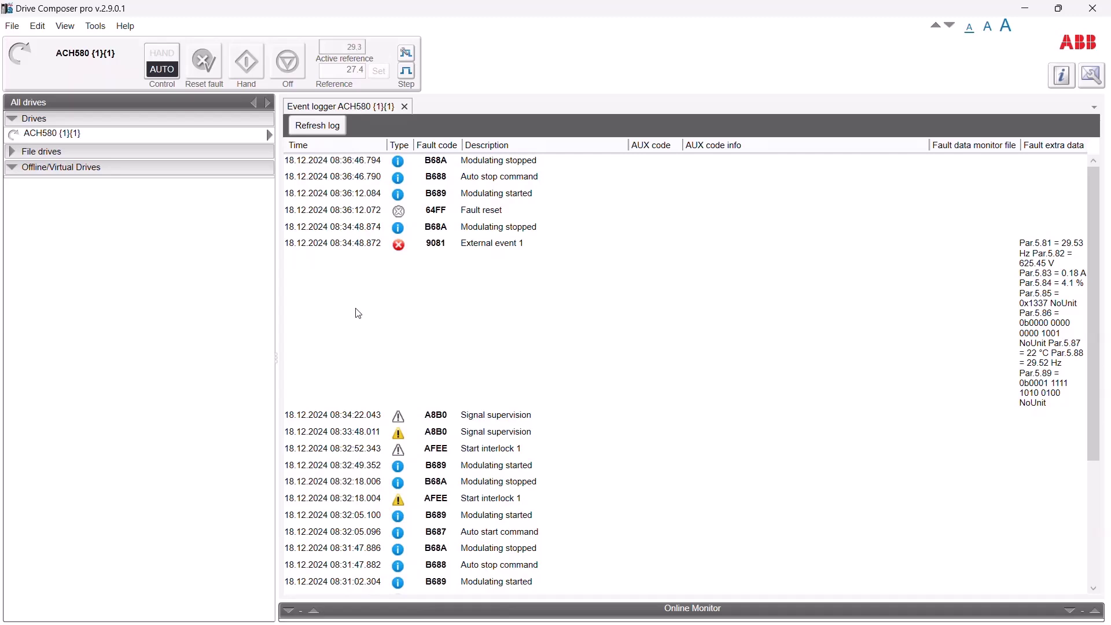
pyautogui.click(316, 126)
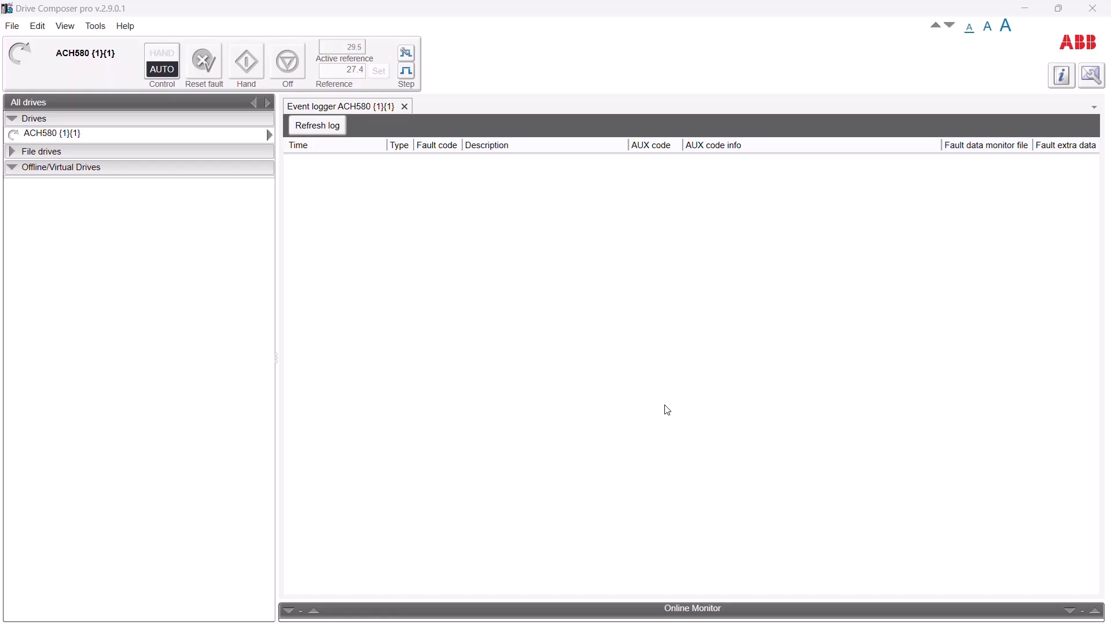
# Examine which event types are enabled in the ACH580 drive's parameter 96.39 Event configuration, and accept the bit settings as they are
pyautogui.rightClick(217, 136)
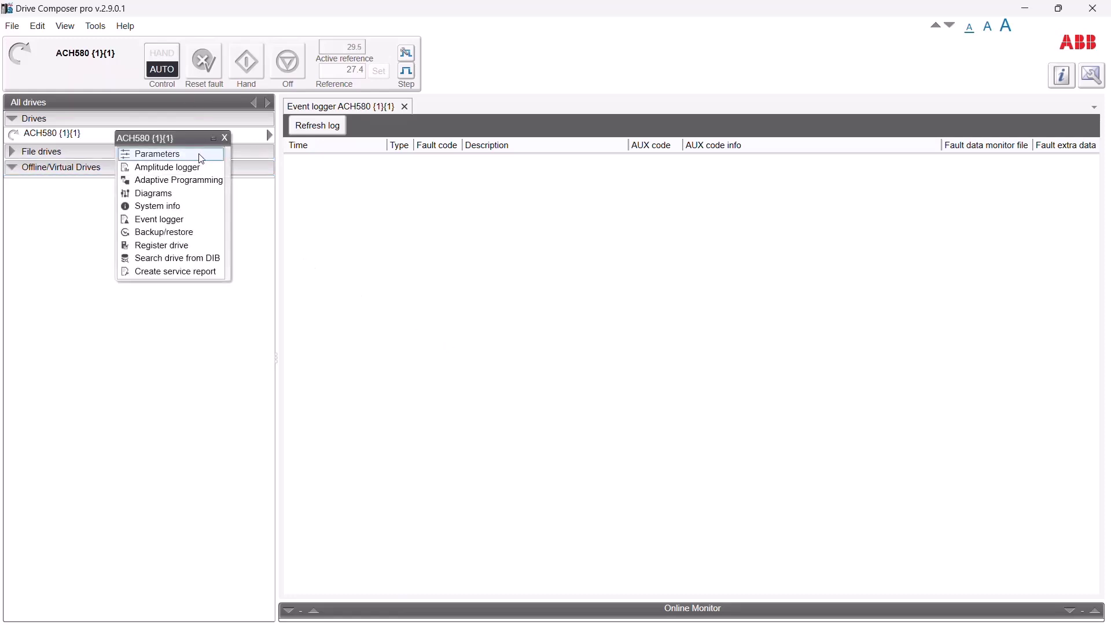
pyautogui.click(201, 155)
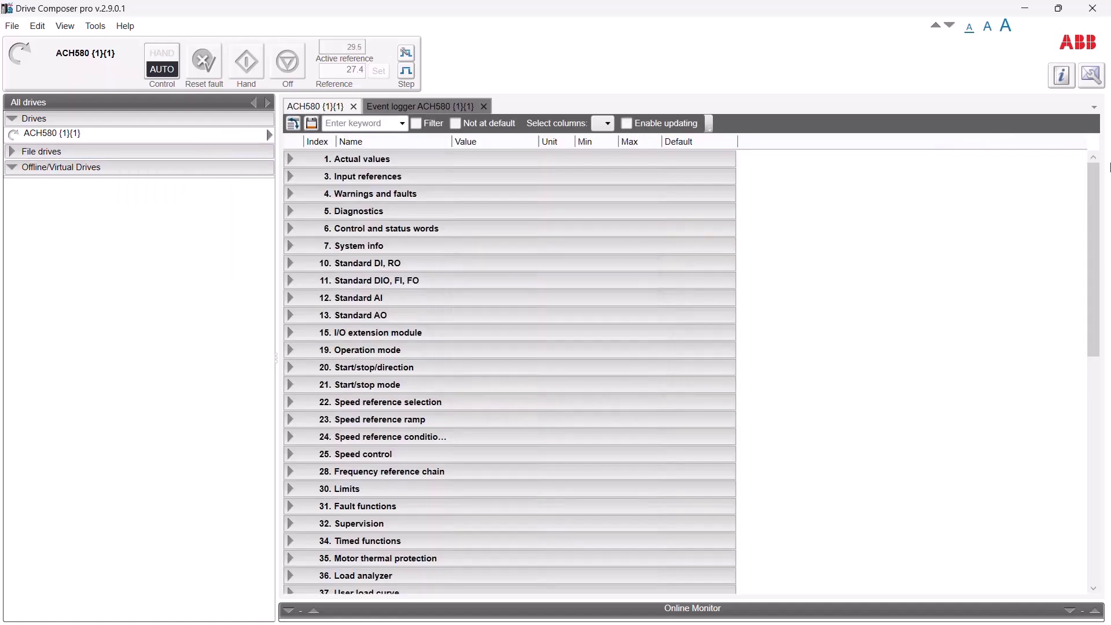
pyautogui.moveTo(1092, 227); pyautogui.dragTo(1086, 451)
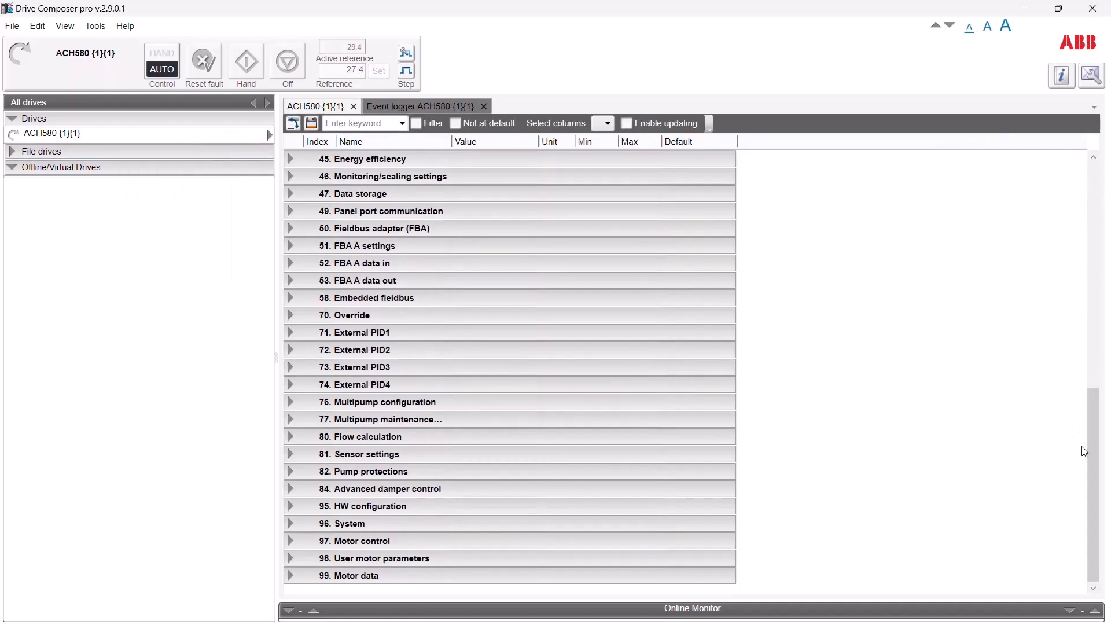
pyautogui.click(290, 524)
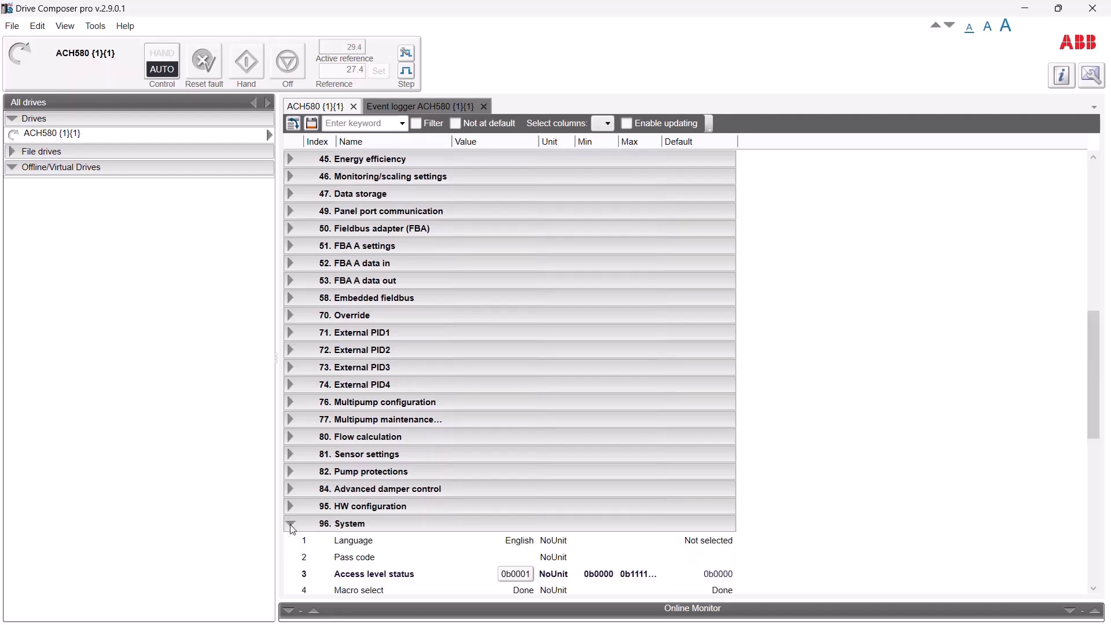
pyautogui.moveTo(1095, 327); pyautogui.dragTo(1088, 450)
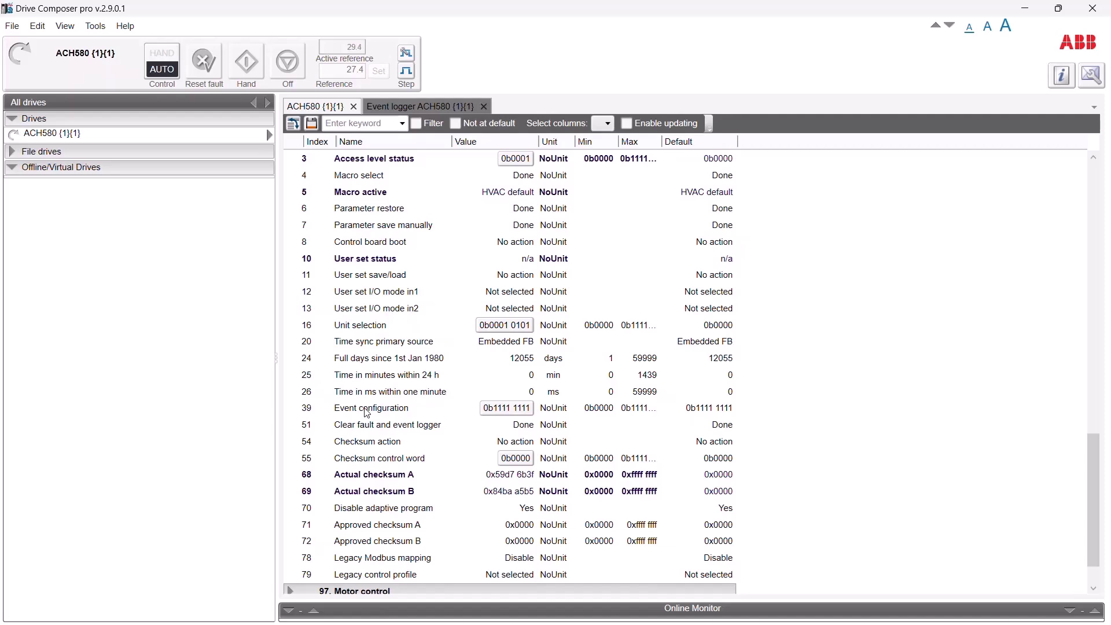
pyautogui.click(496, 409)
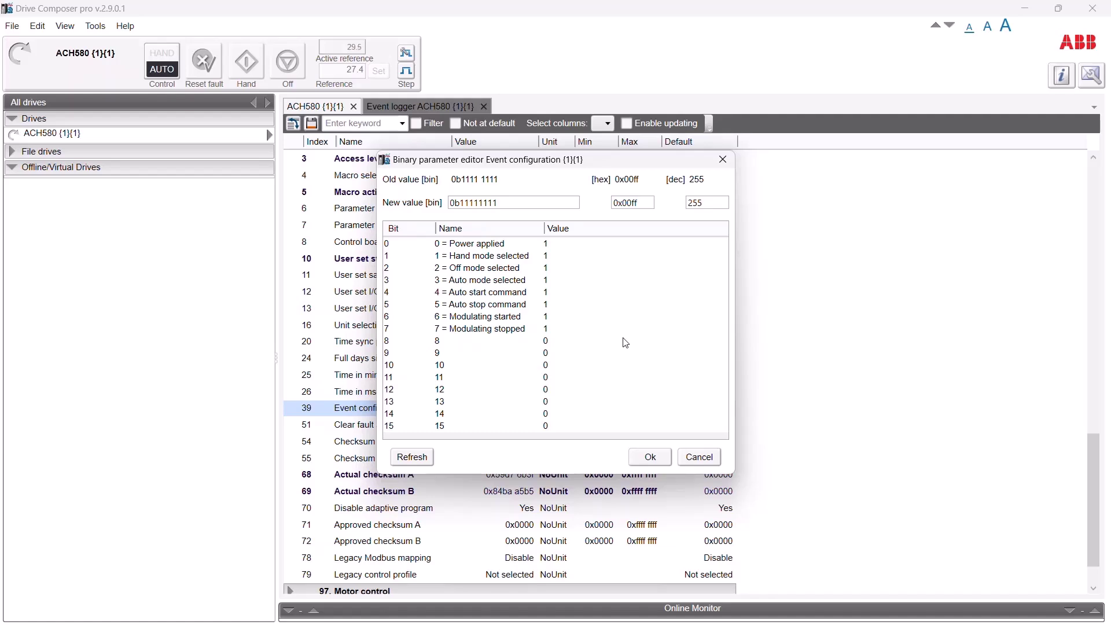
pyautogui.click(651, 456)
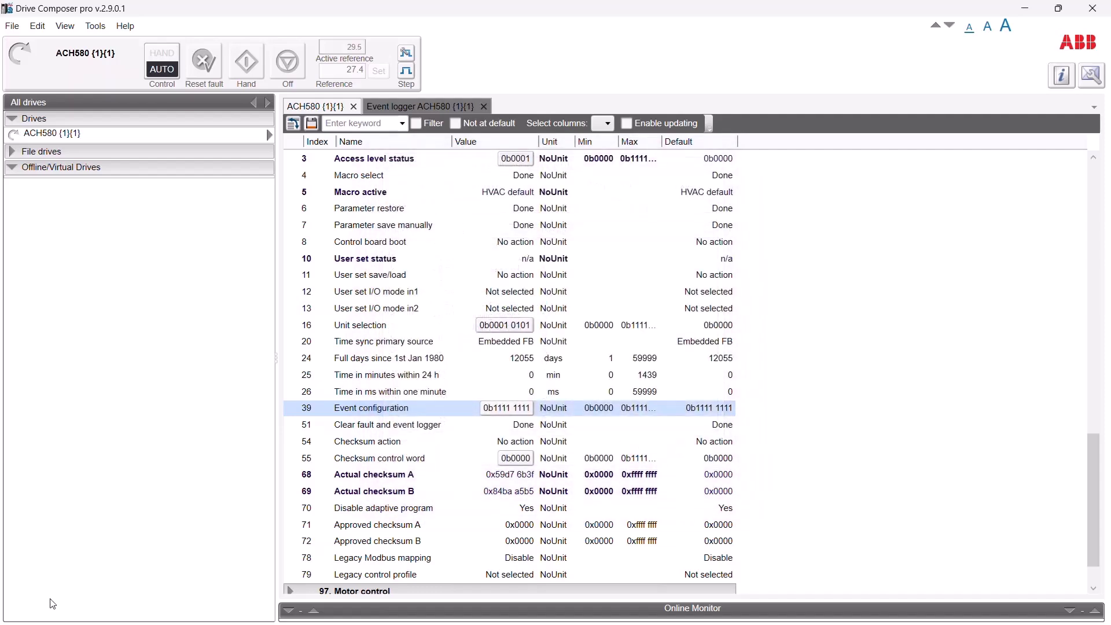